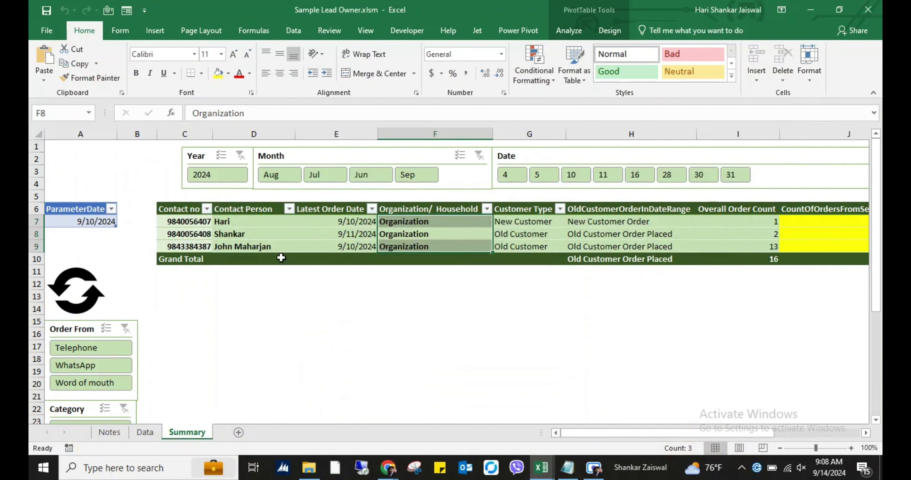
Step: Copy the last order in row 17 of the Data sheet and paste it into row 18
click(281, 258)
click(145, 432)
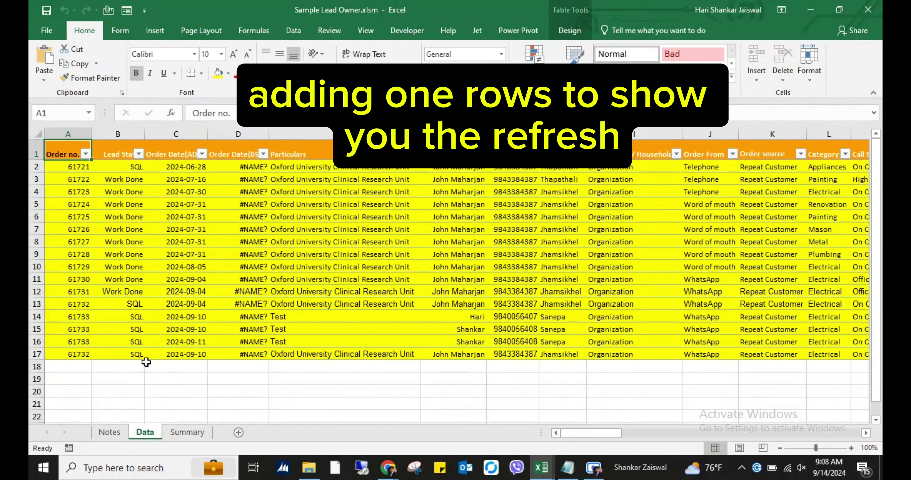
key(ctrl+shift+Right)
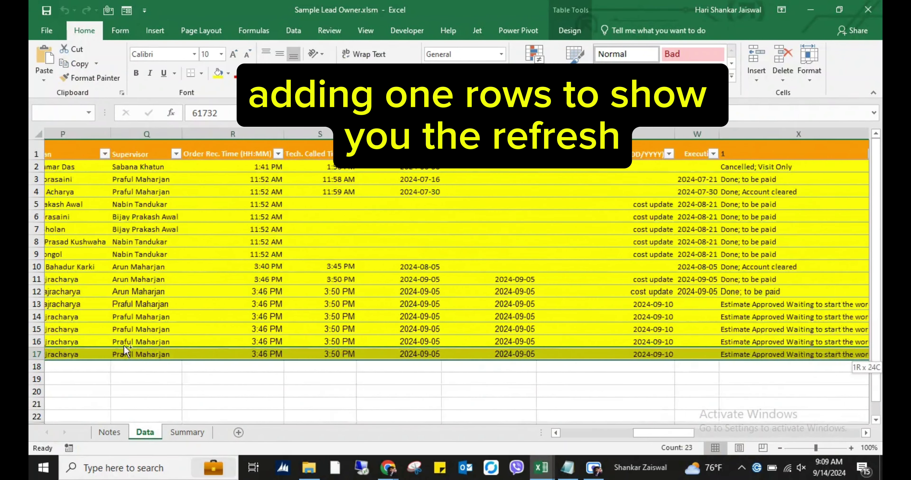
key(ctrl+shift+Right)
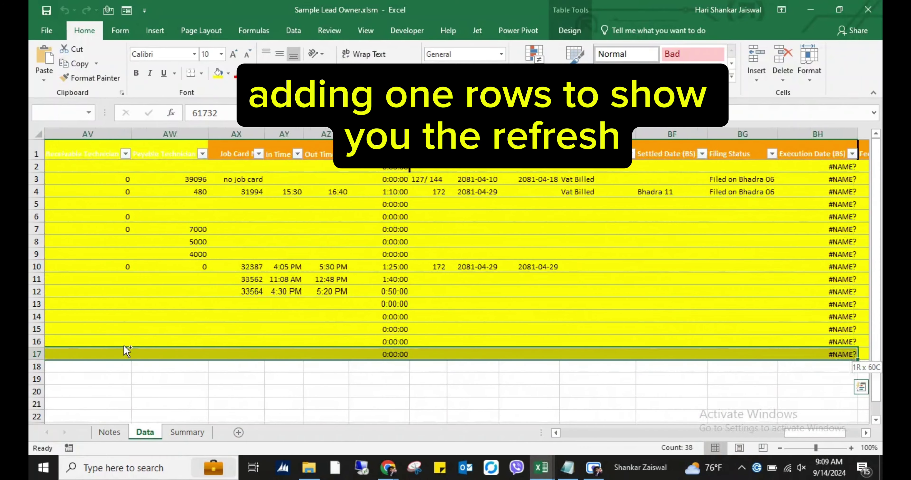
key(ctrl+c)
key(Home)
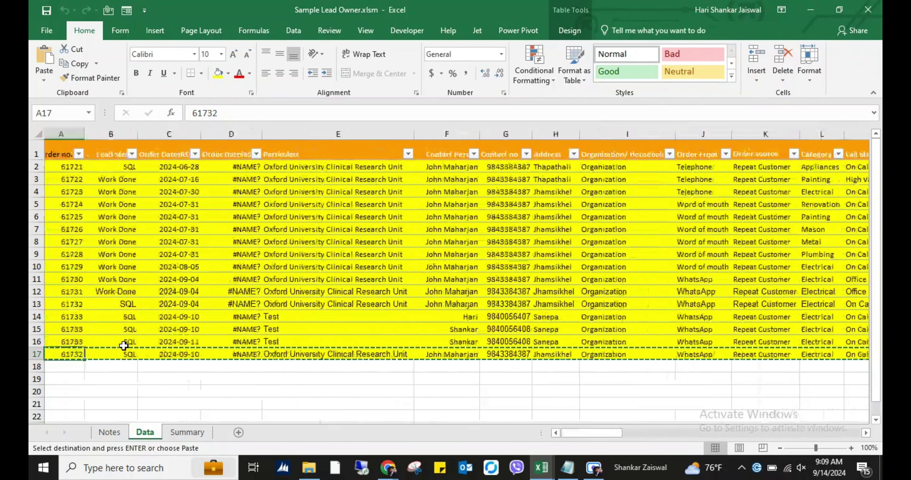
key(Down)
key(ctrl+v)
key(Escape)
Step: Select the Order Date column to confirm the count of 17 orders, then go back to Summary
key(Up)
key(Right)
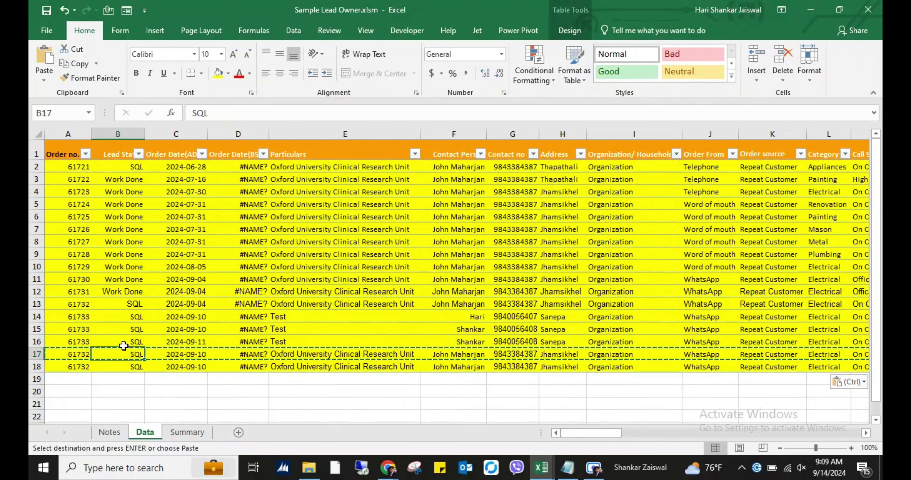
key(Down)
key(Right)
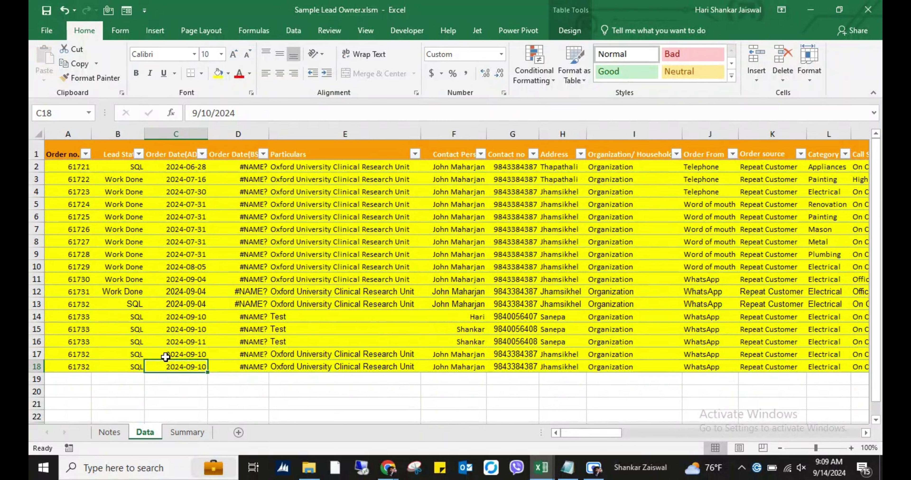
key(ctrl+shift+Up)
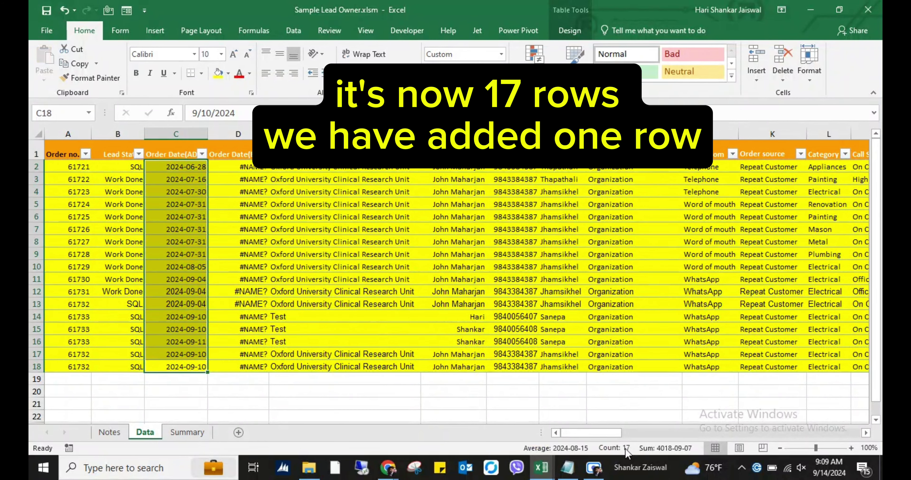
click(187, 432)
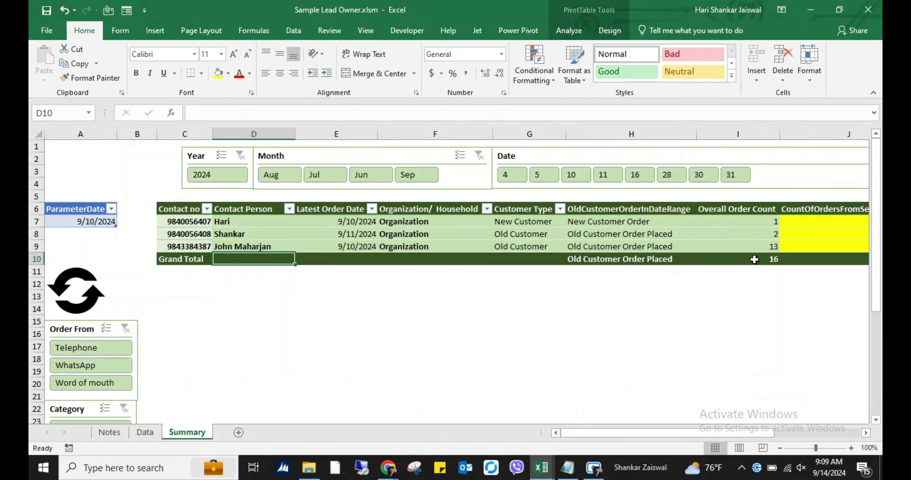
Step: Run the RefreshAll refresh icon so the pivot Grand Total goes from 16 to 17
click(754, 259)
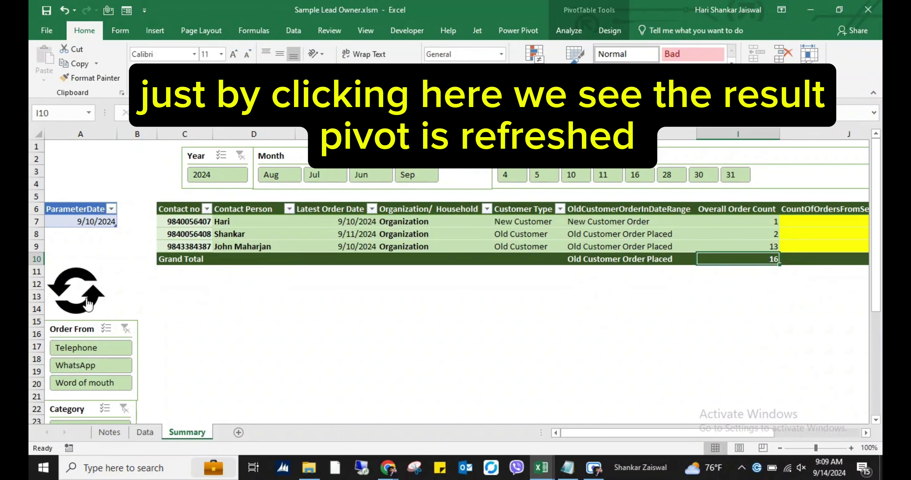
click(88, 304)
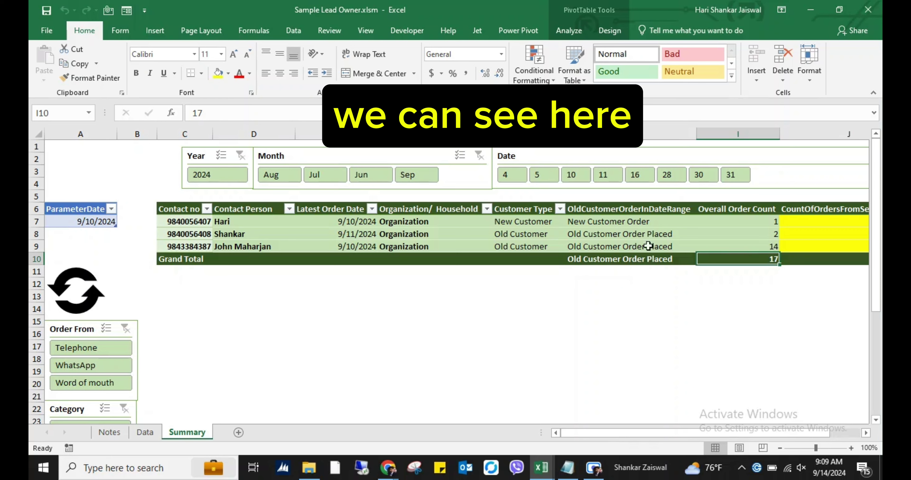
click(520, 31)
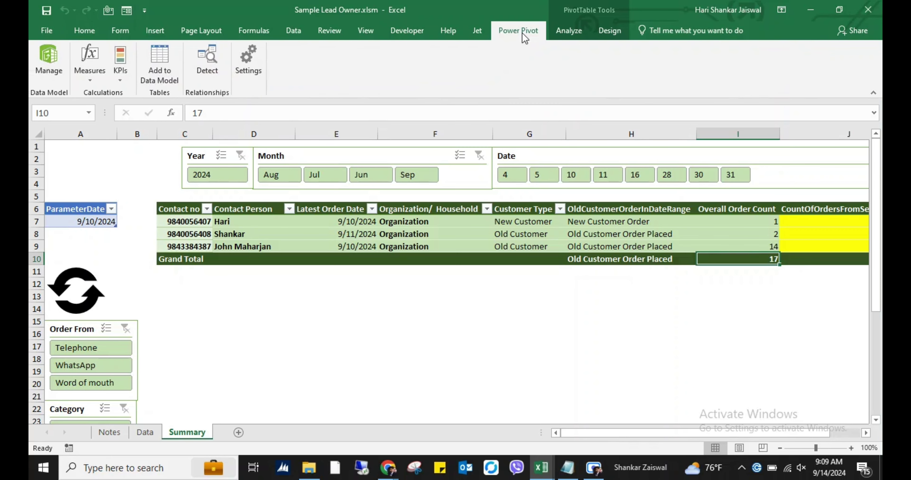
click(61, 62)
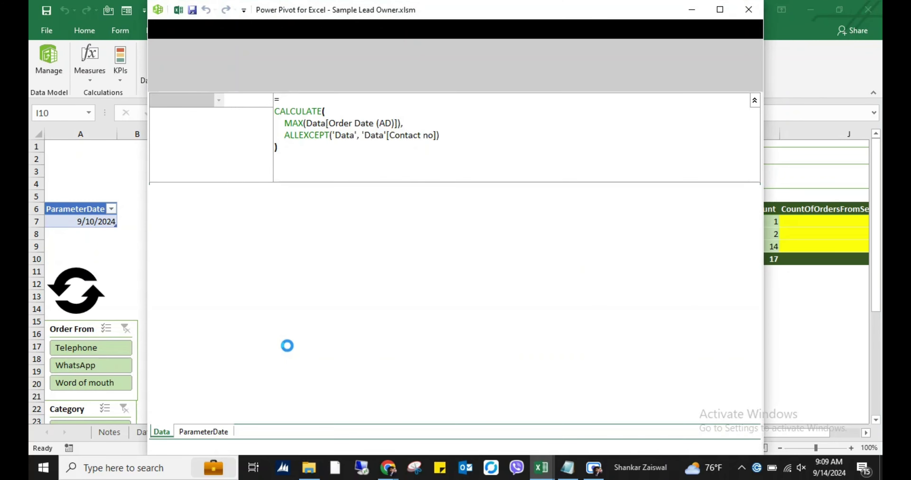
click(719, 9)
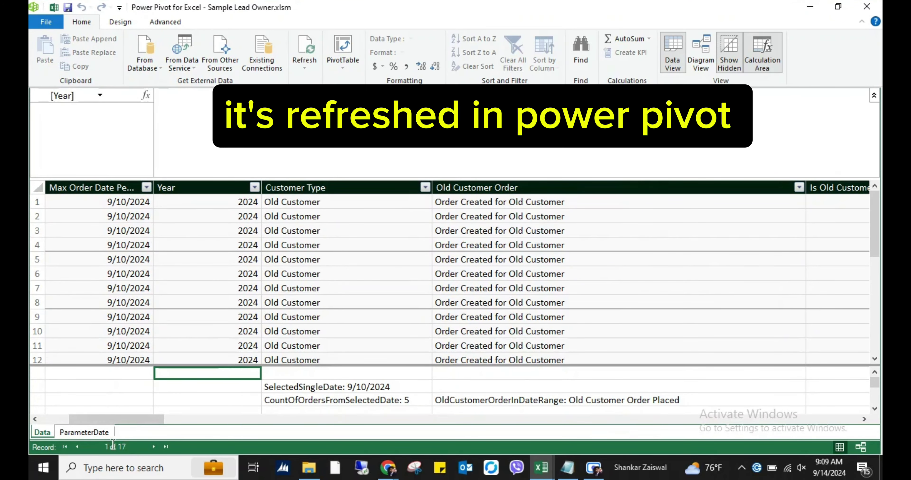
drag(122, 419, 93, 418)
scroll(108, 318, down, 2)
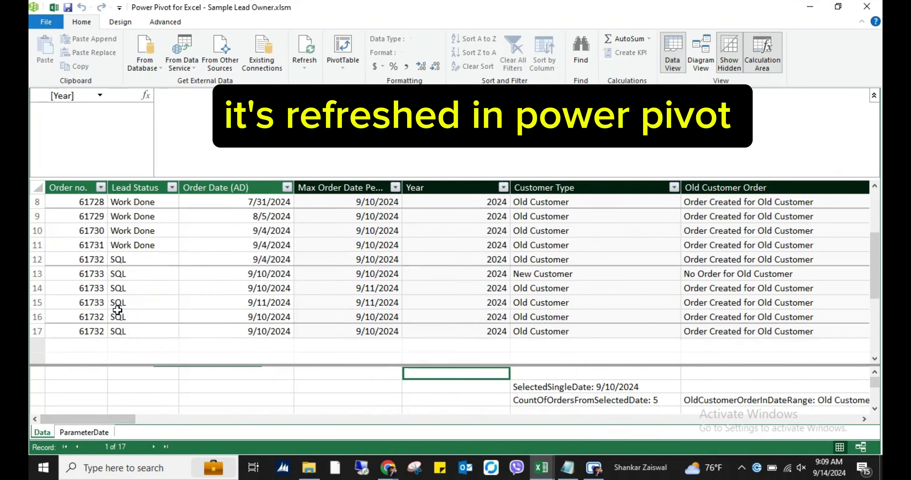
scroll(118, 310, down, 1)
click(364, 301)
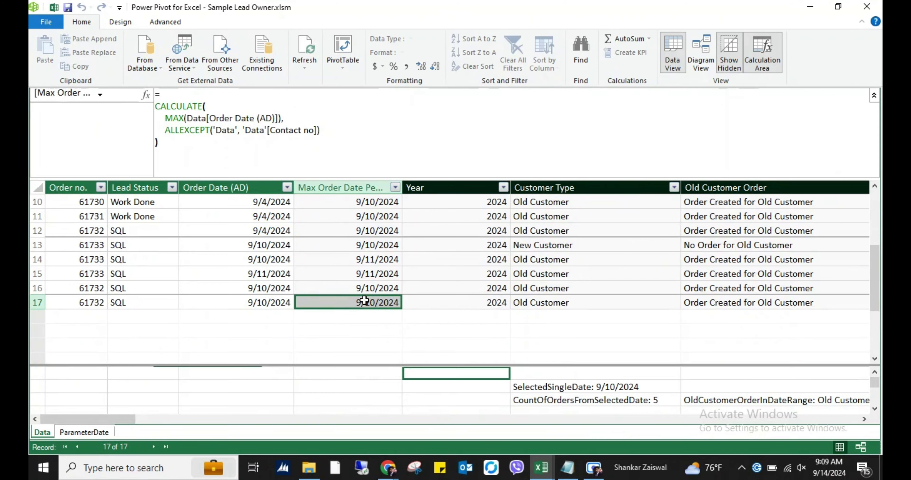
click(866, 7)
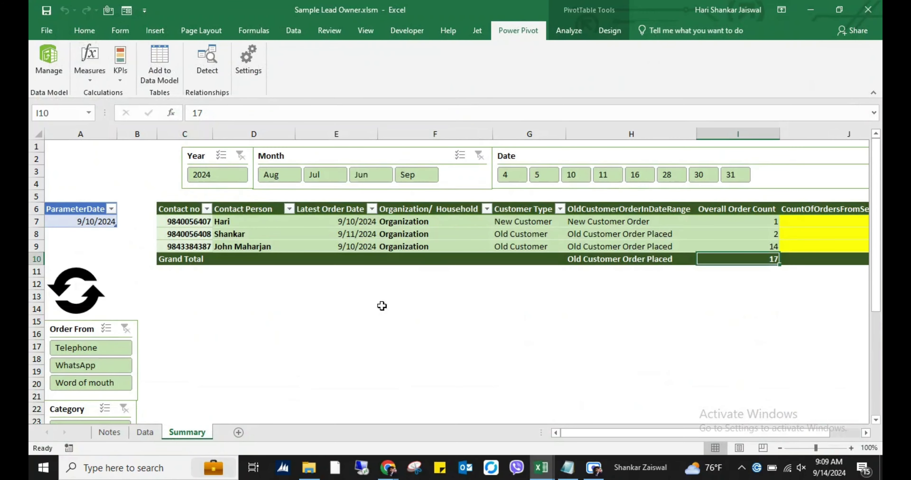
Step: Start a note in cell E14, then leave the cell without keeping it
click(376, 309)
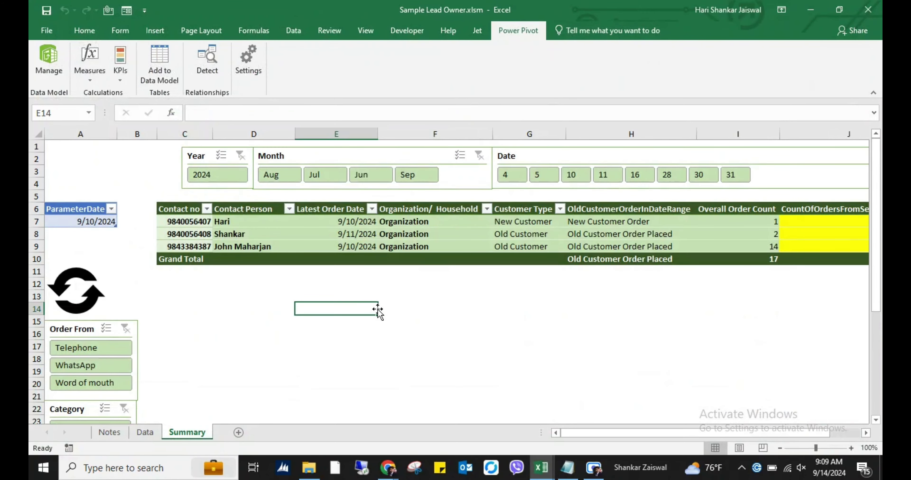
text(lets start)
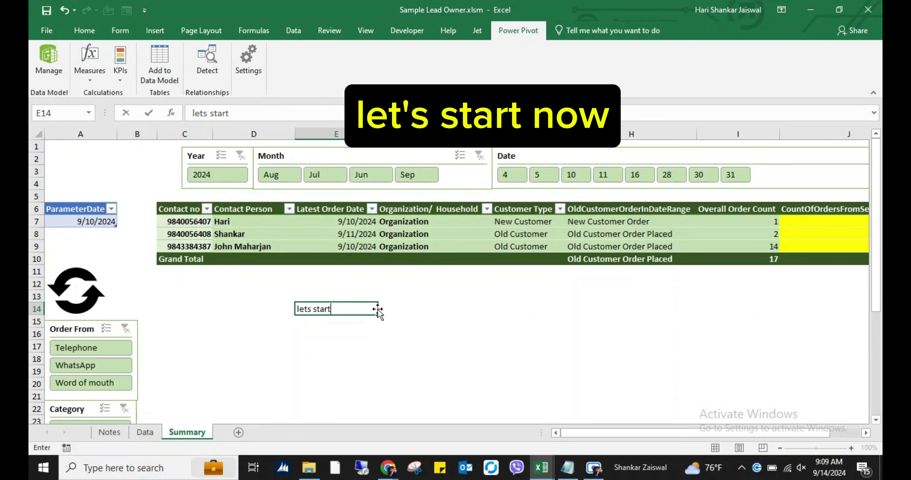
key(ctrl+Return)
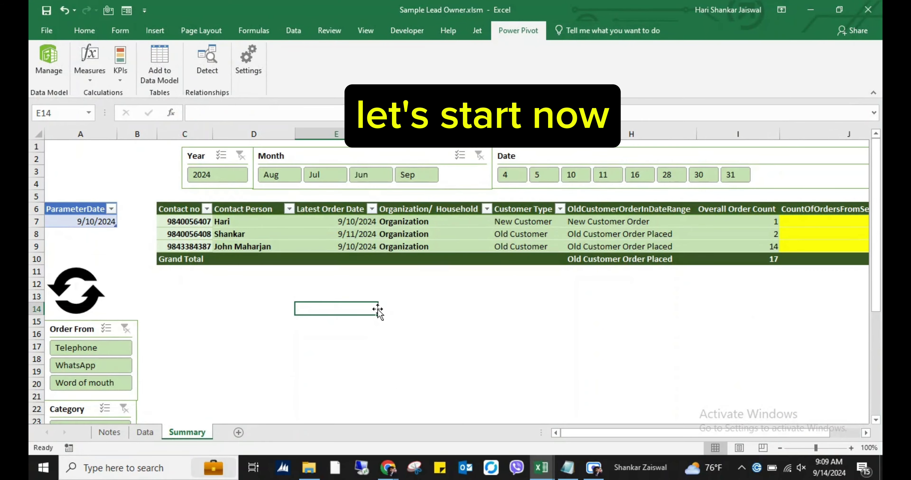
Step: Copy the entire Data table and create a blank Book2 workbook
key(ctrl+Page_Up)
key(shift+Right)
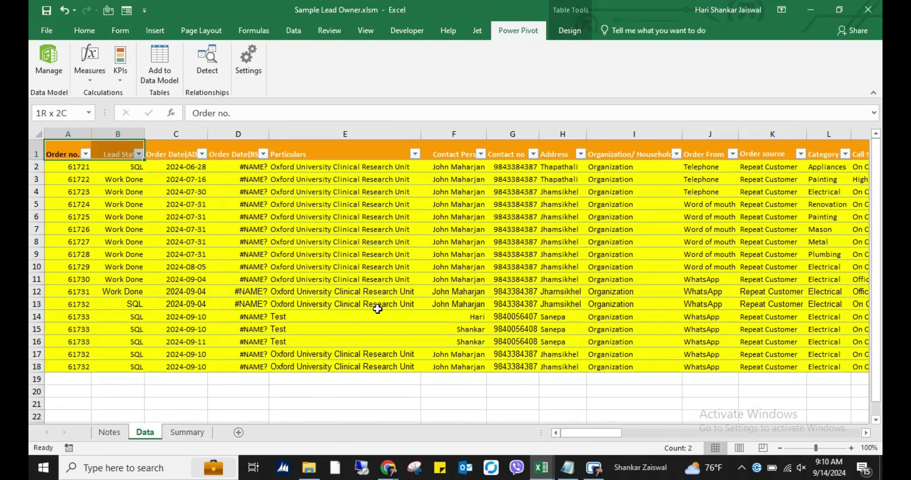
key(ctrl+shift+End)
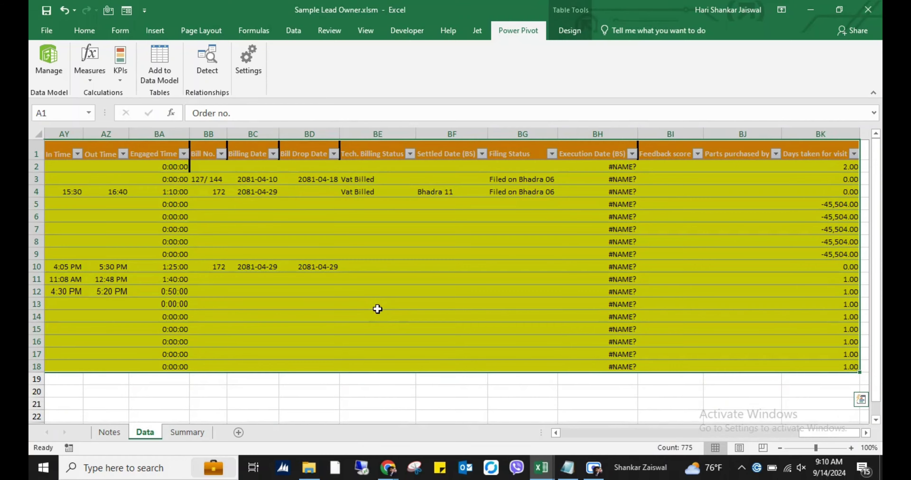
key(ctrl+c)
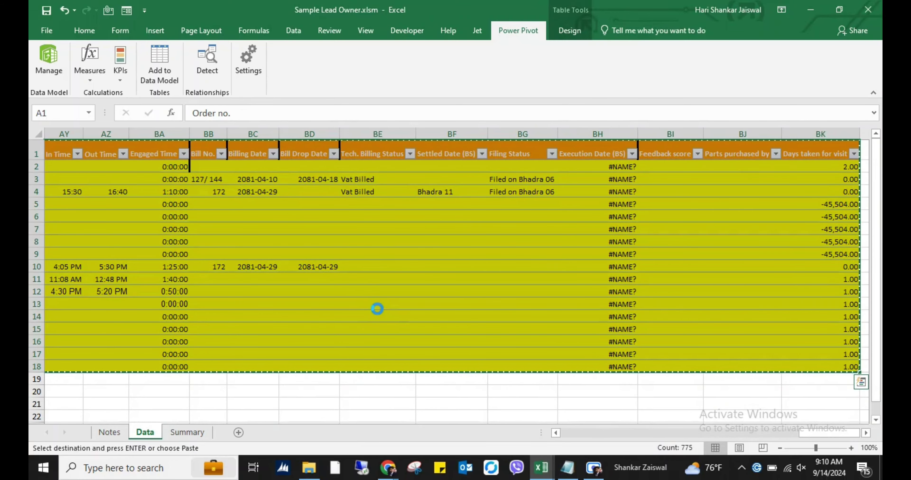
key(ctrl+n)
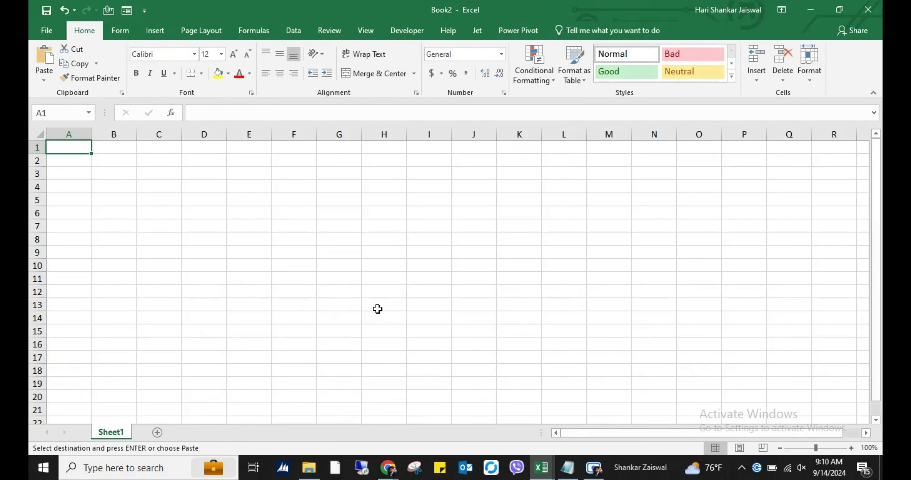
key(alt+Tab)
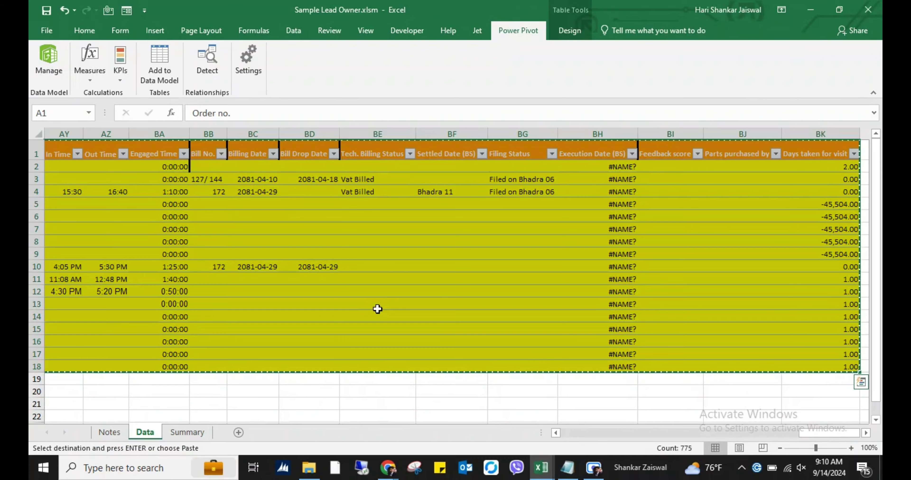
Step: Create a new blank workbook from File > New
click(47, 32)
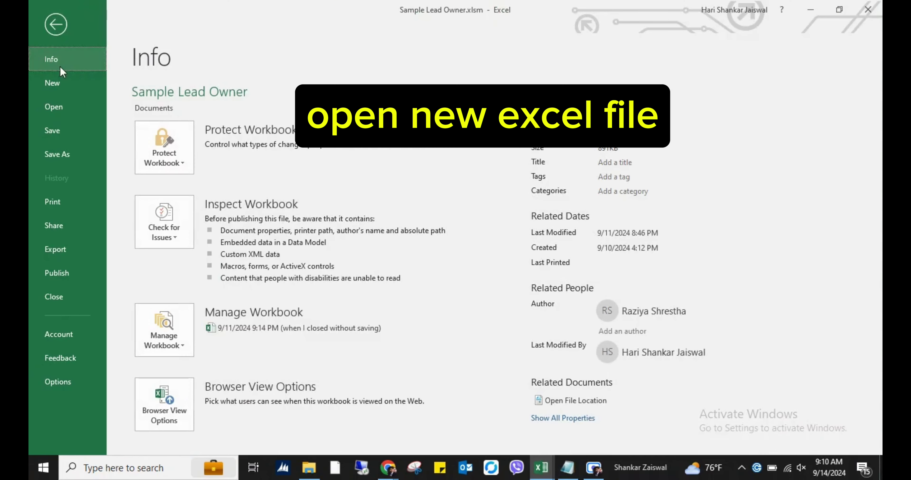
click(60, 82)
click(197, 238)
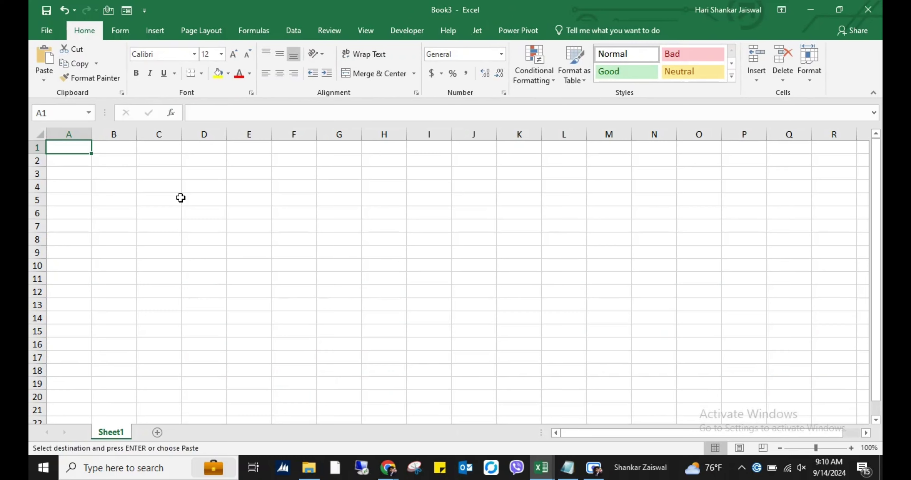
Step: Back in Sample Lead Owner, copy the selected Data table again
key(ctrl+Return)
right_click(81, 147)
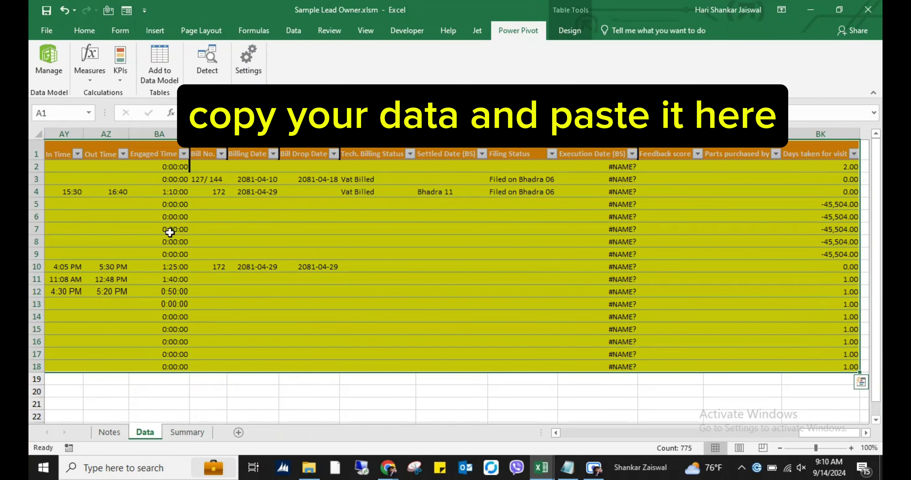
right_click(170, 233)
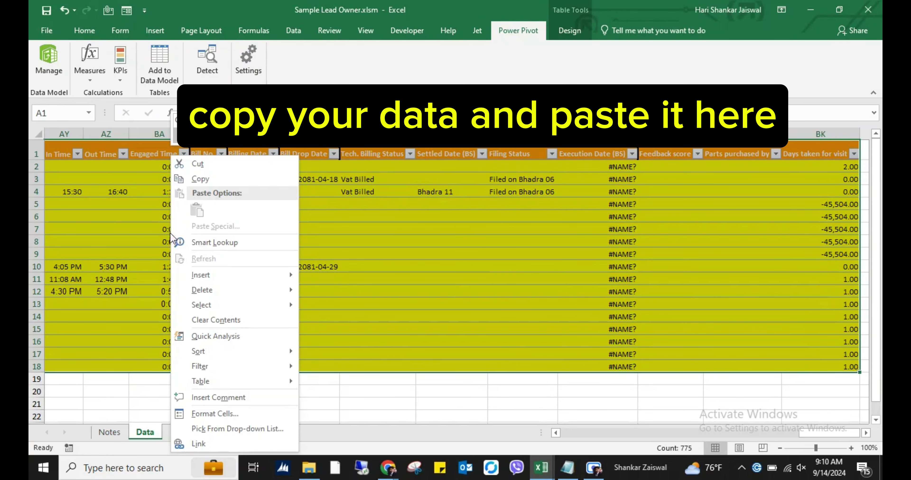
click(243, 180)
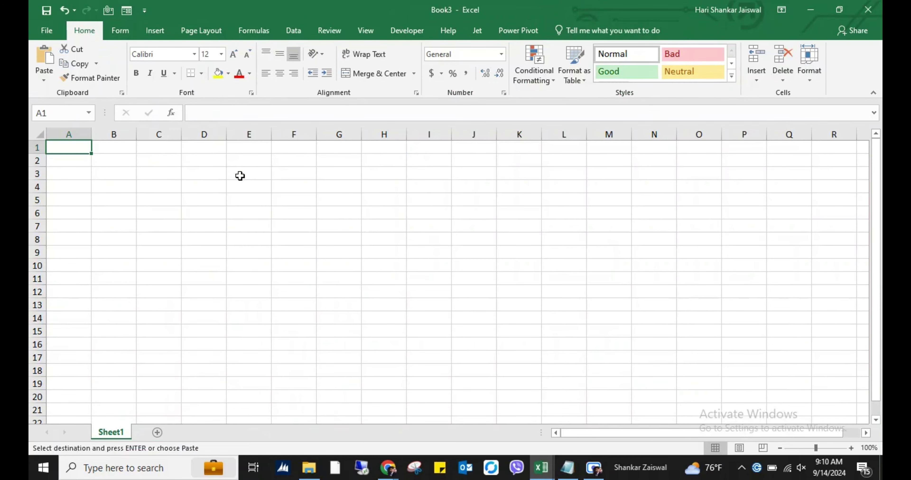
Step: Use Paste Special to paste only the formats into A1 of Sheet1, filling rows 1–18
right_click(73, 143)
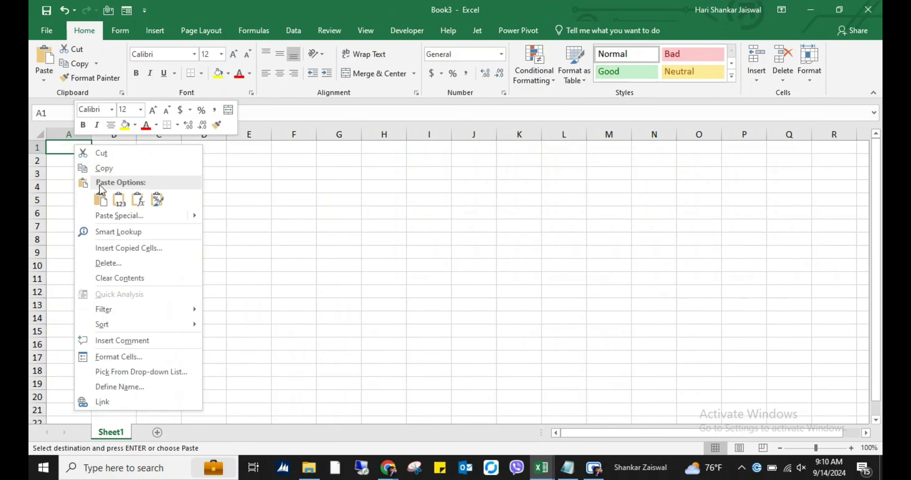
click(114, 217)
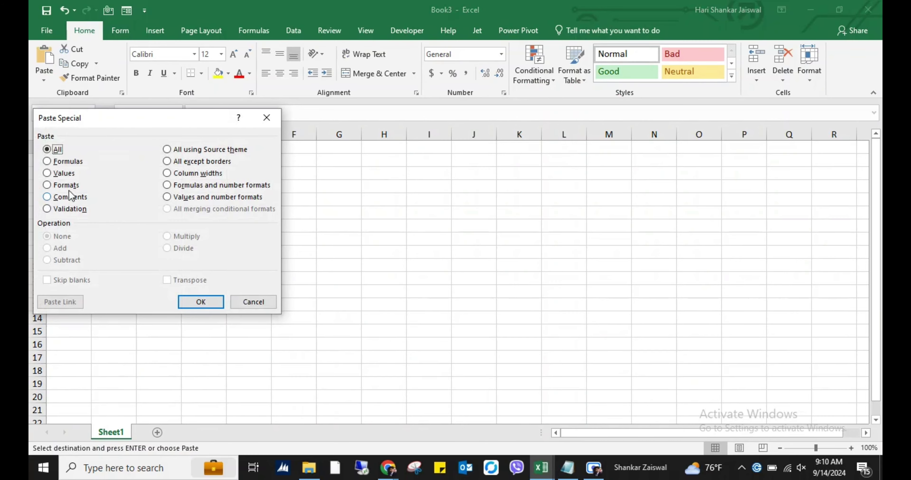
click(61, 174)
click(57, 186)
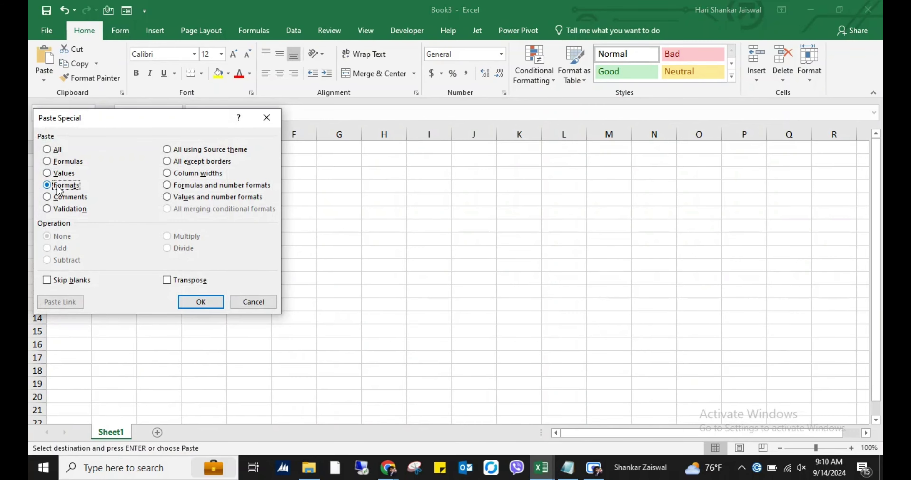
click(202, 301)
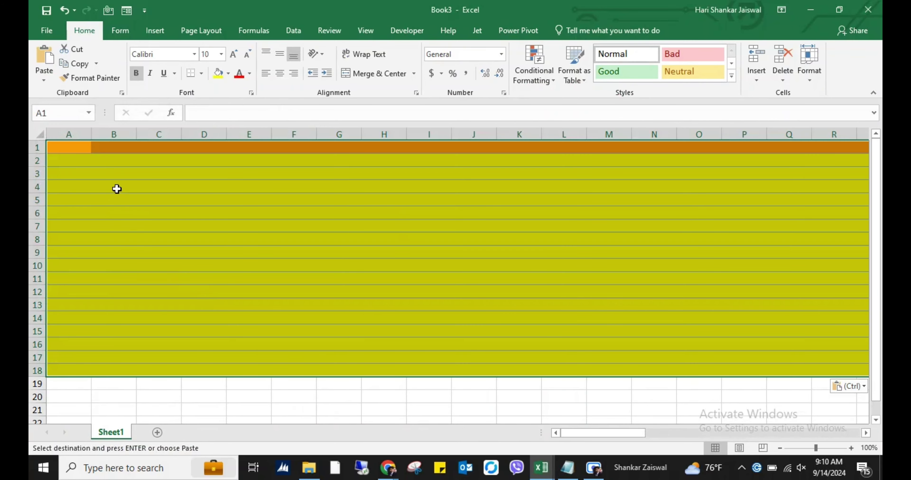
Step: Use Paste Special again to paste the values, then scroll to check the columns
key(ctrl+alt+v)
key(f)
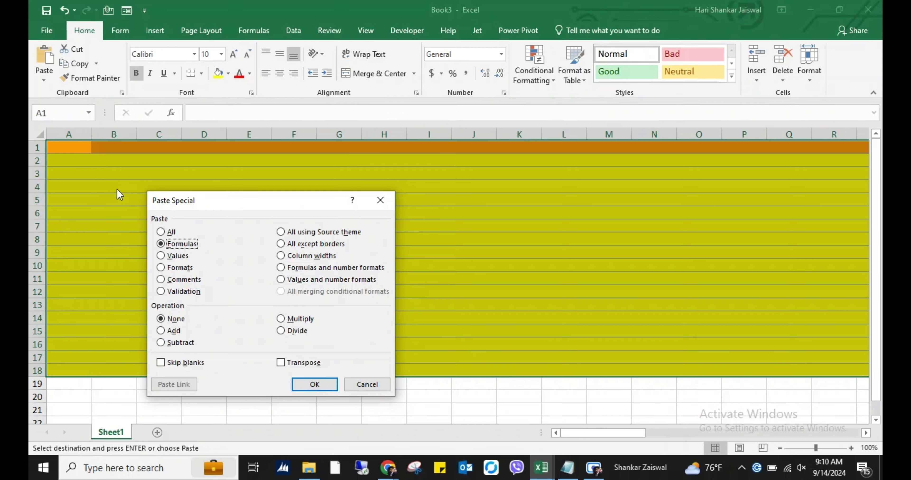
key(v)
key(Return)
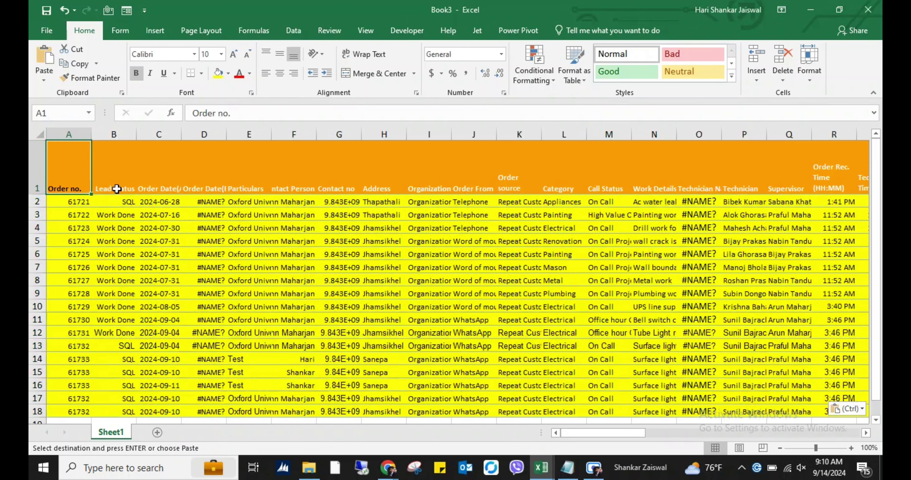
scroll(117, 189, right, 10)
scroll(117, 189, down, 1)
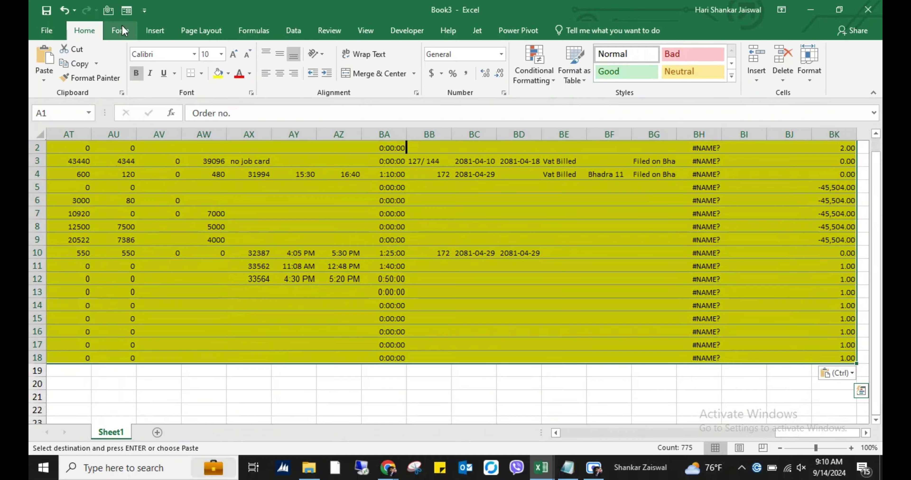
Step: Convert range $A$1:$BK$18 into Table1, with the first row as headers
click(155, 30)
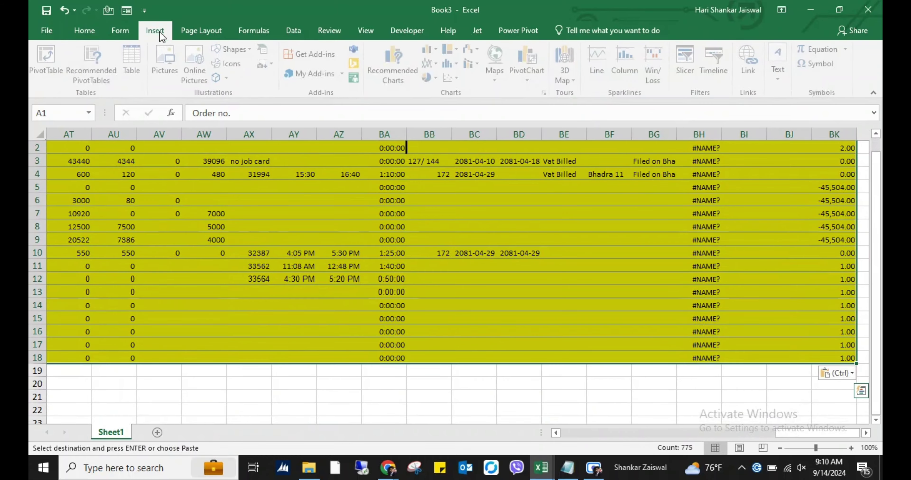
click(135, 62)
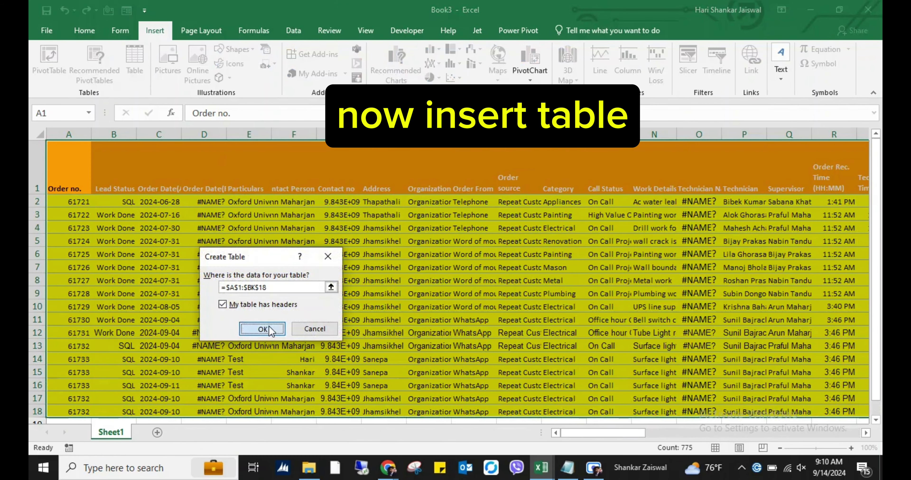
click(263, 329)
click(216, 203)
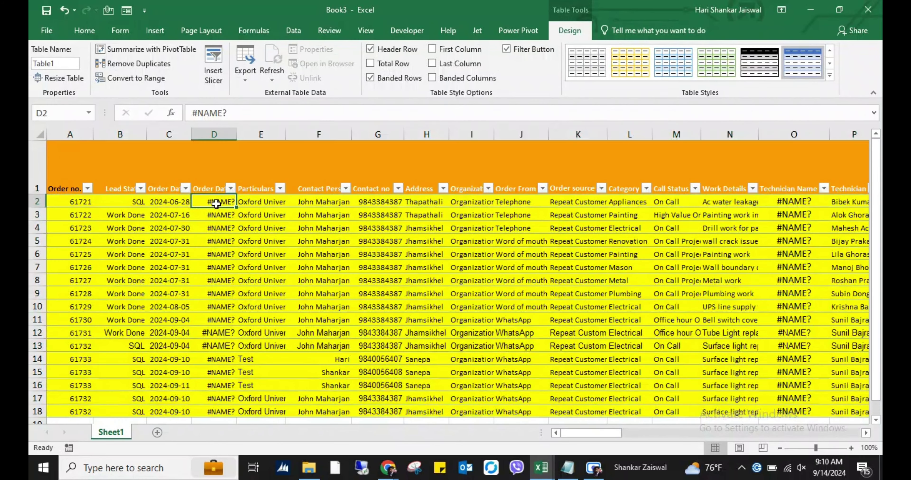
scroll(216, 203, down, 1)
scroll(216, 203, up, 1)
Step: Add Table1 to the Power Pivot data model and minimize the Power Pivot window
click(517, 33)
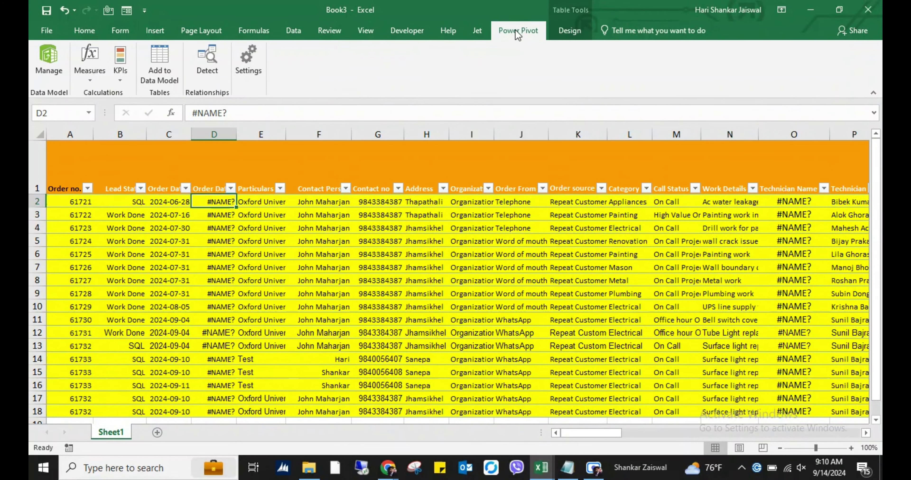
click(167, 70)
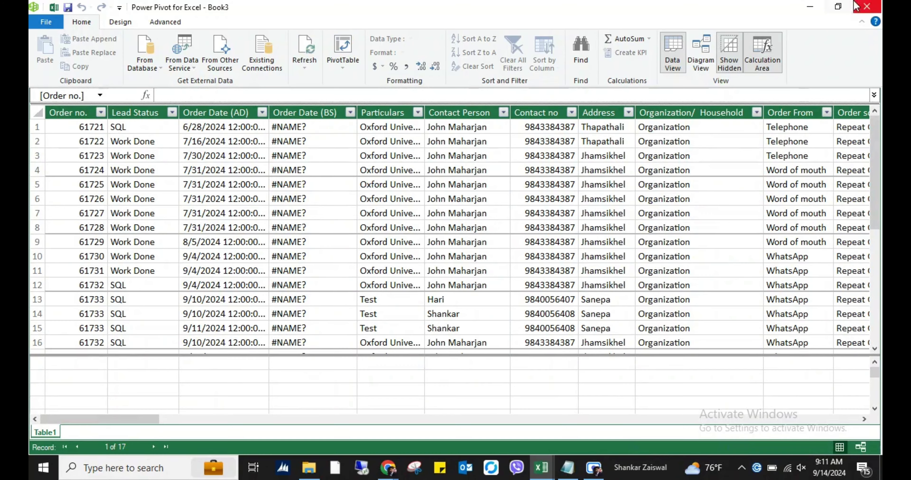
click(809, 7)
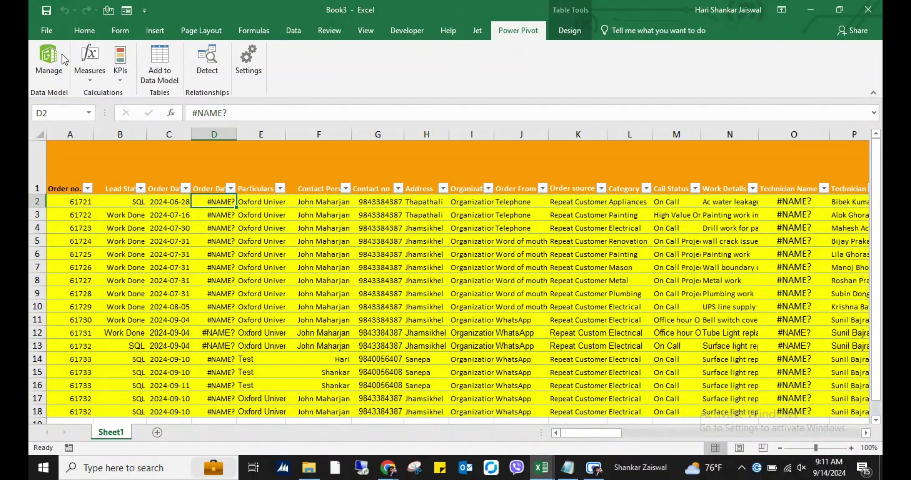
Step: Create a PivotTable from the Power Pivot data model on a new worksheet
click(53, 58)
click(336, 67)
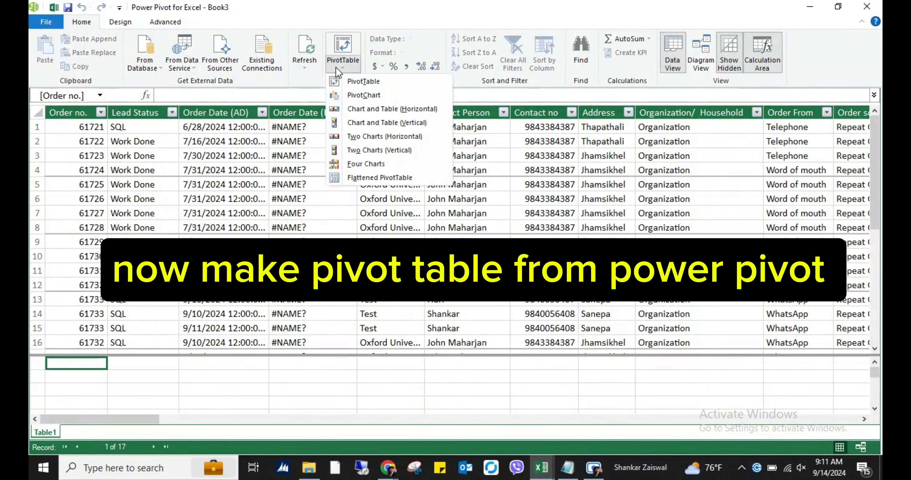
click(361, 79)
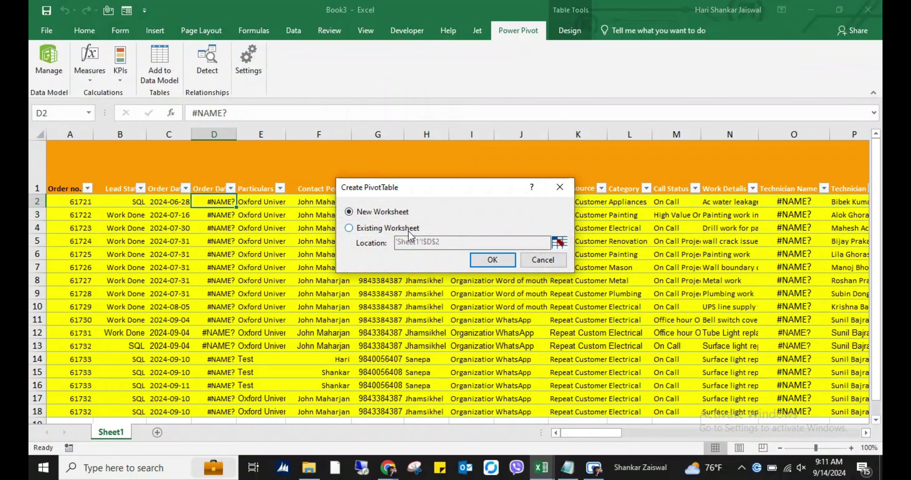
click(489, 260)
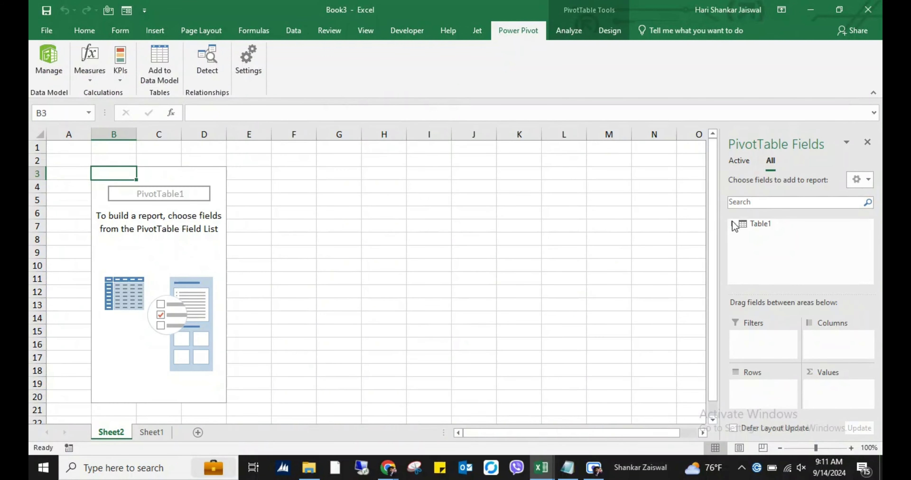
Step: Show Order no. in Values summarised as Count, giving 17, then return to Sheet1
click(733, 225)
drag(771, 234, 748, 383)
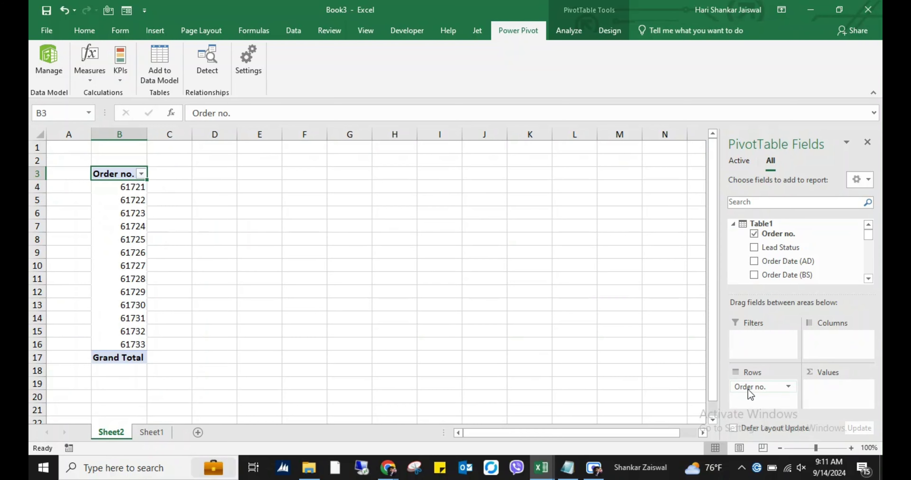
mouse_move(776, 233)
mouse_down()
mouse_move(825, 362)
mouse_move(828, 390)
mouse_up()
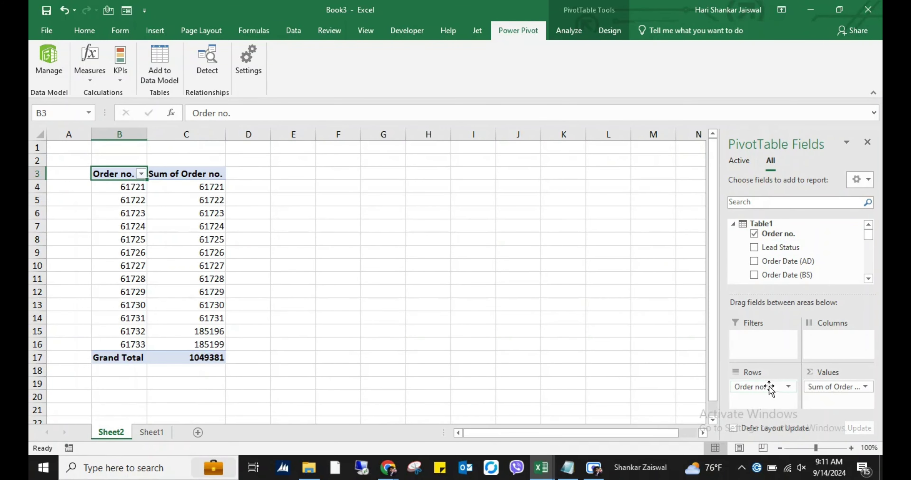
drag(760, 388, 579, 299)
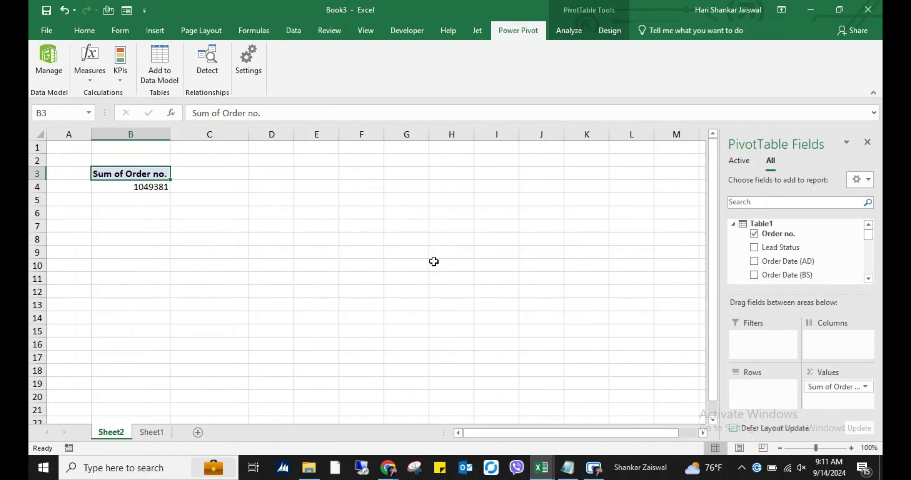
click(865, 386)
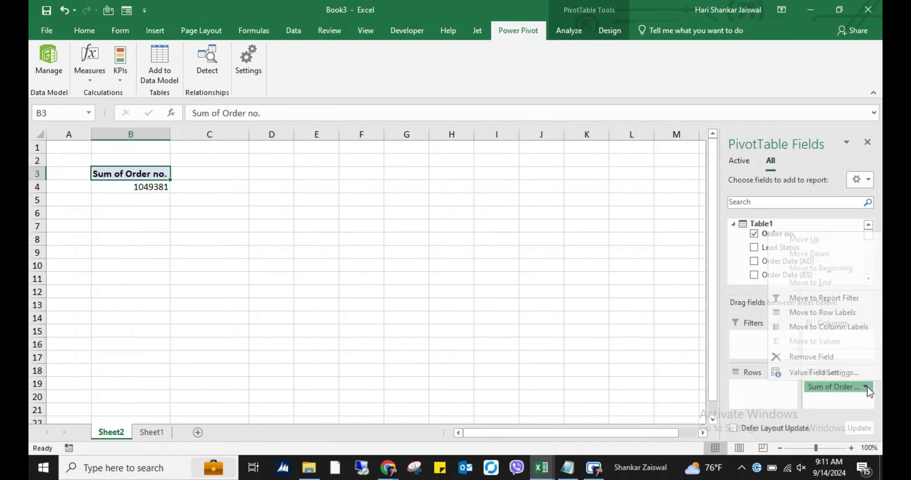
click(829, 379)
click(179, 314)
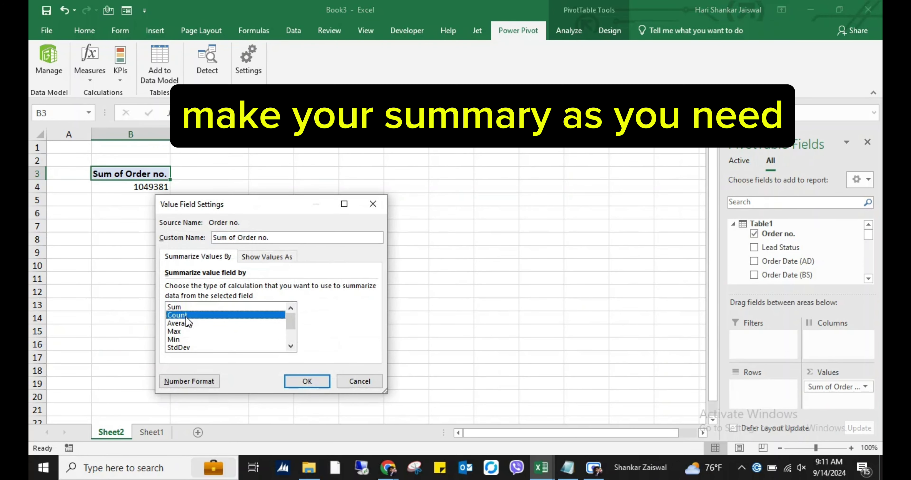
click(299, 381)
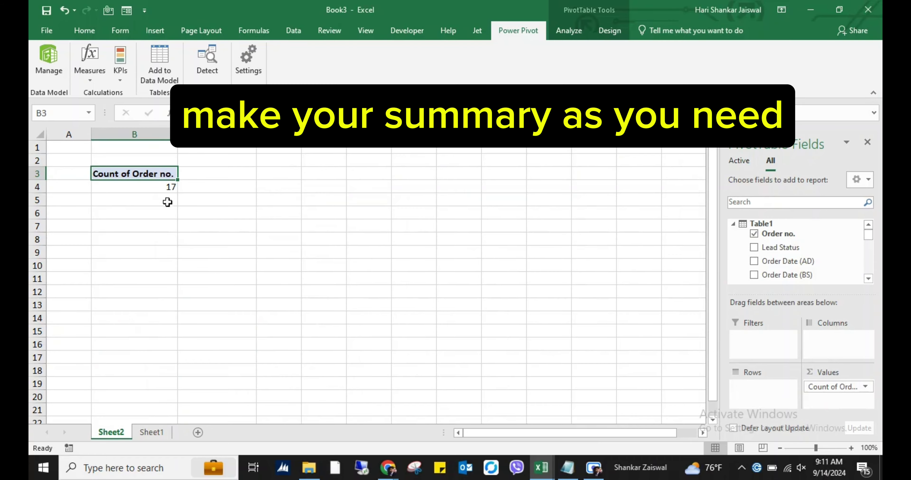
click(151, 432)
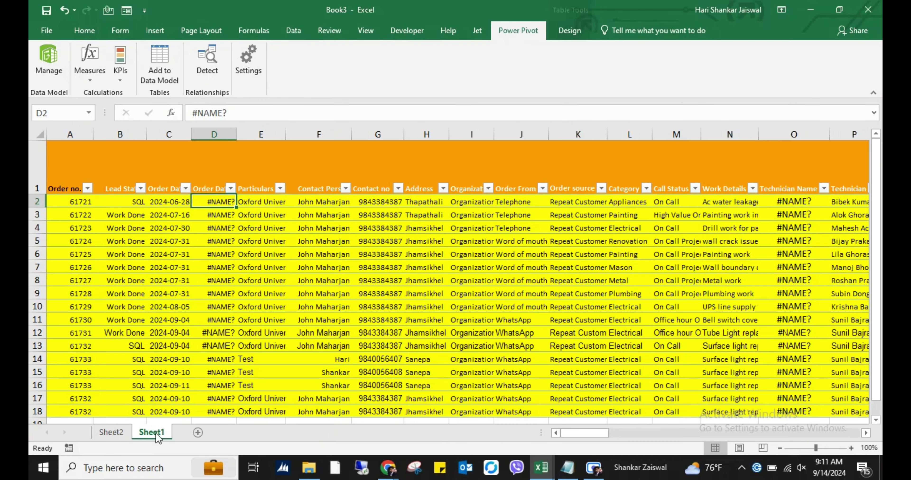
Step: Open Save As and set the type to Excel Macro-Enabled Workbook (*.xlsm)
click(214, 279)
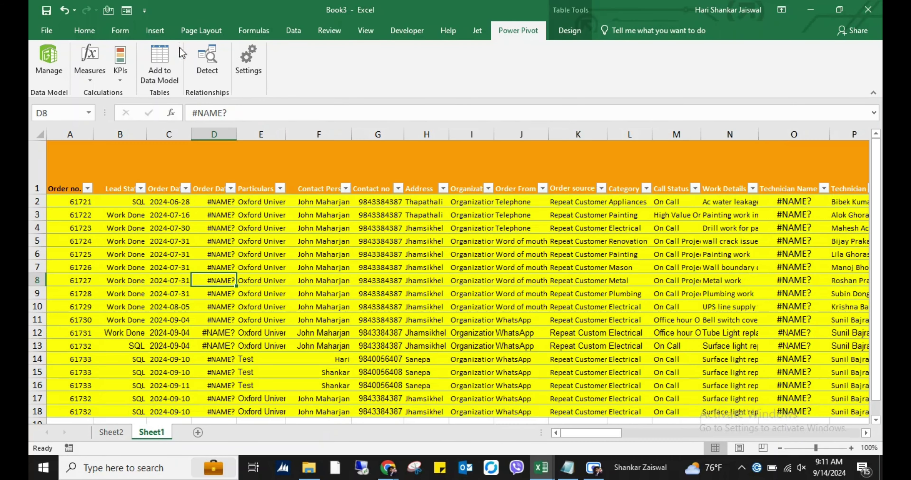
click(159, 30)
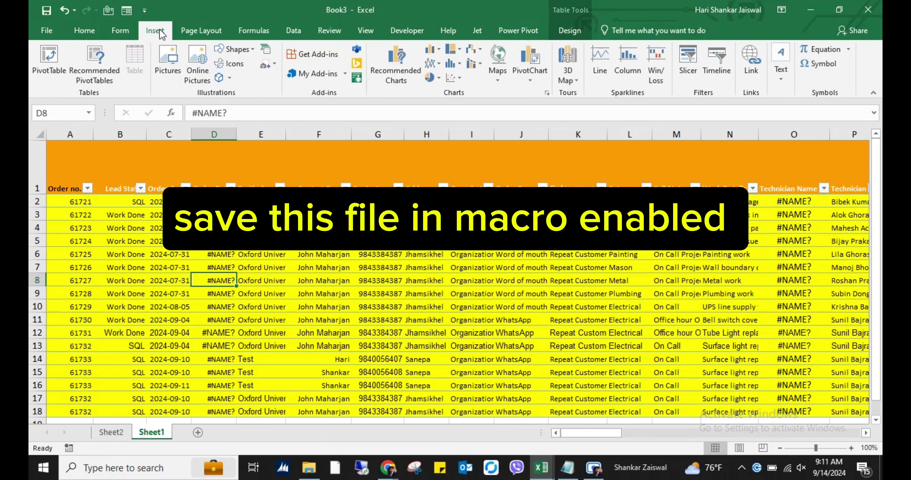
click(84, 30)
click(46, 12)
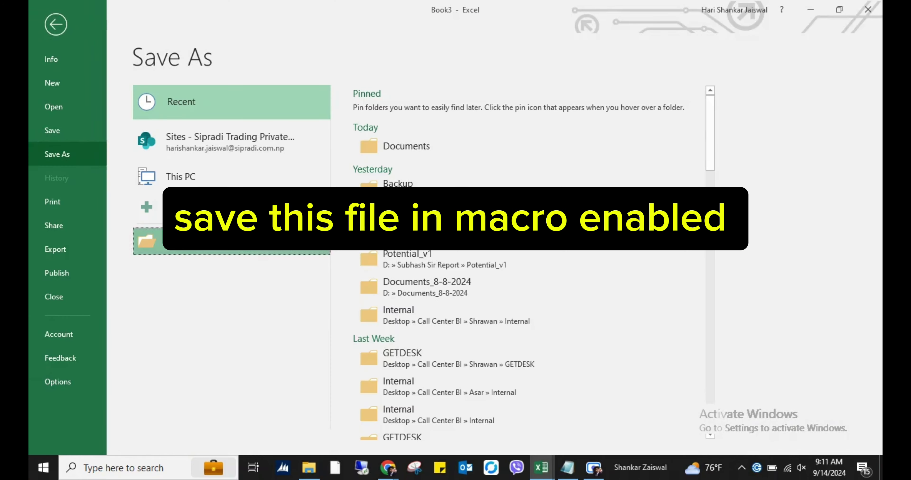
click(236, 242)
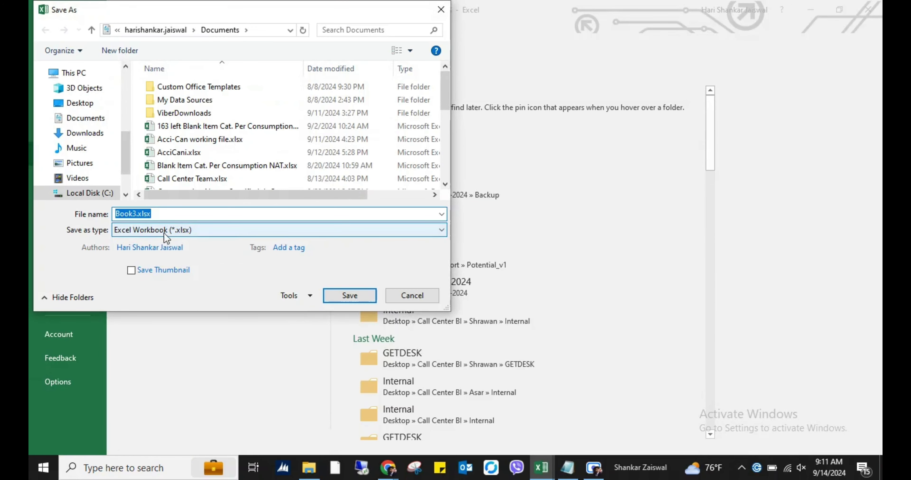
click(185, 230)
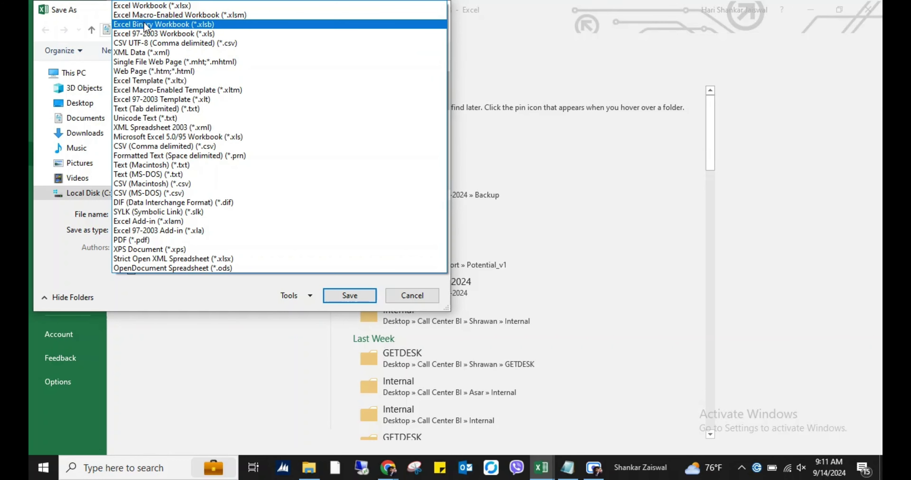
click(146, 15)
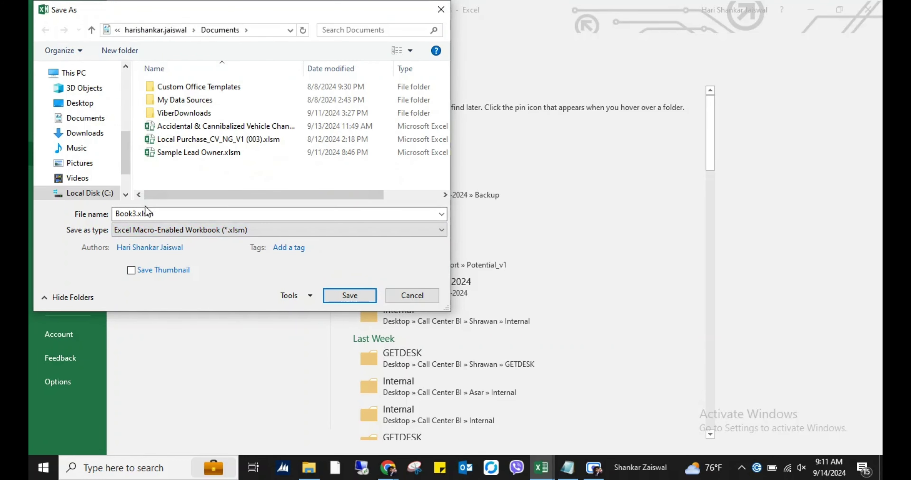
Step: Rename the file from Book3 to 'Workbook refrsh' and save it
double_click(139, 211)
text(Workk)
key(BackSpace)
text(bo)
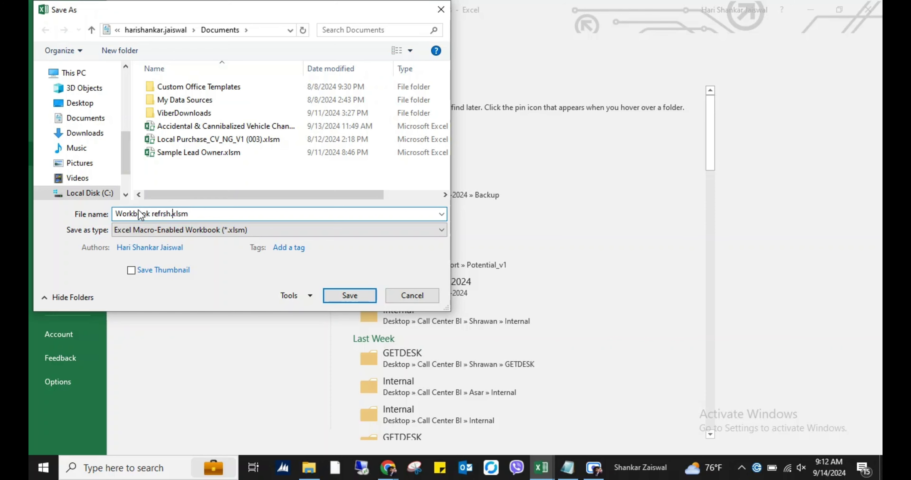
key(Return)
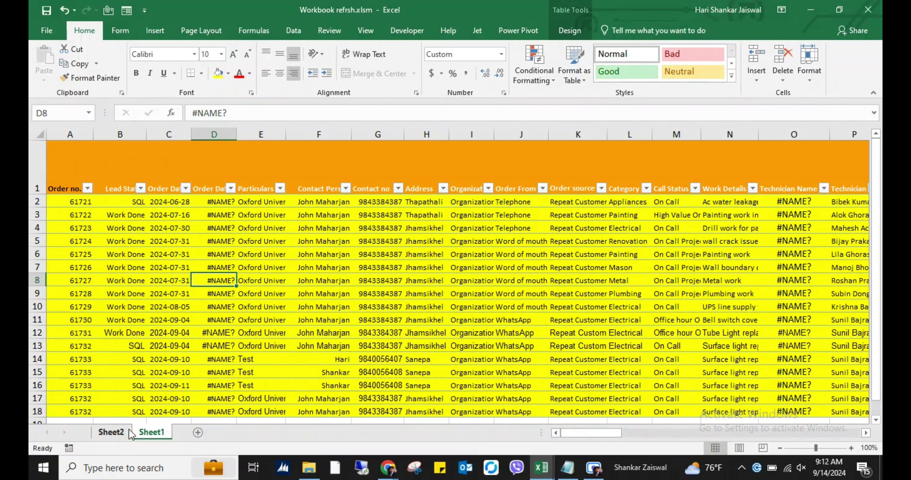
Step: Insert the circular-arrows icon from an Icons search for 'refresh' at cell D1 on Sheet2
click(111, 432)
click(164, 435)
click(111, 432)
click(290, 152)
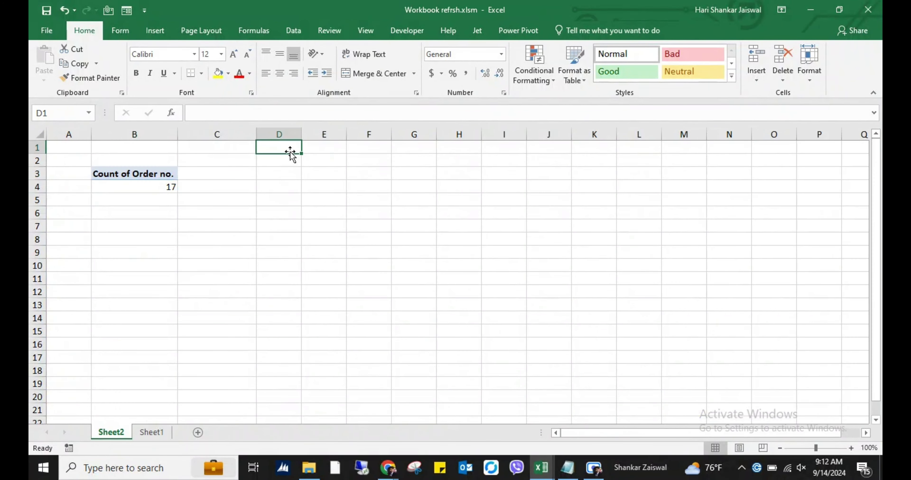
click(153, 32)
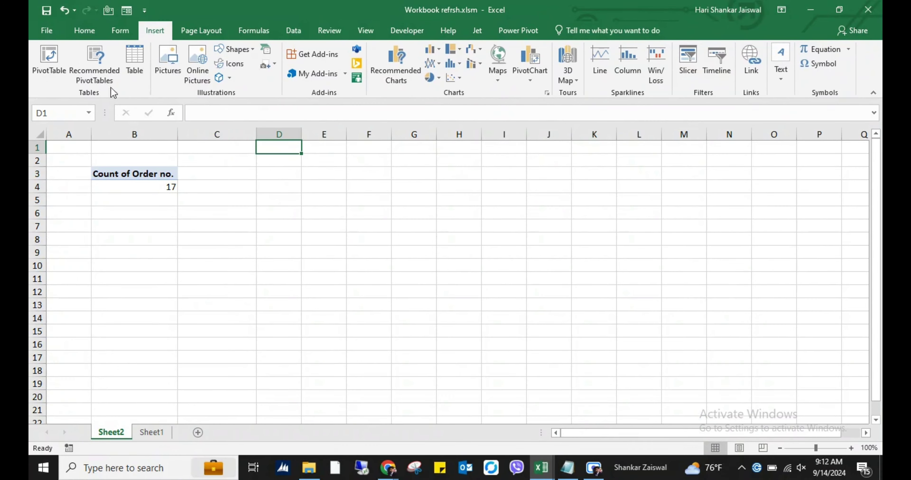
click(231, 63)
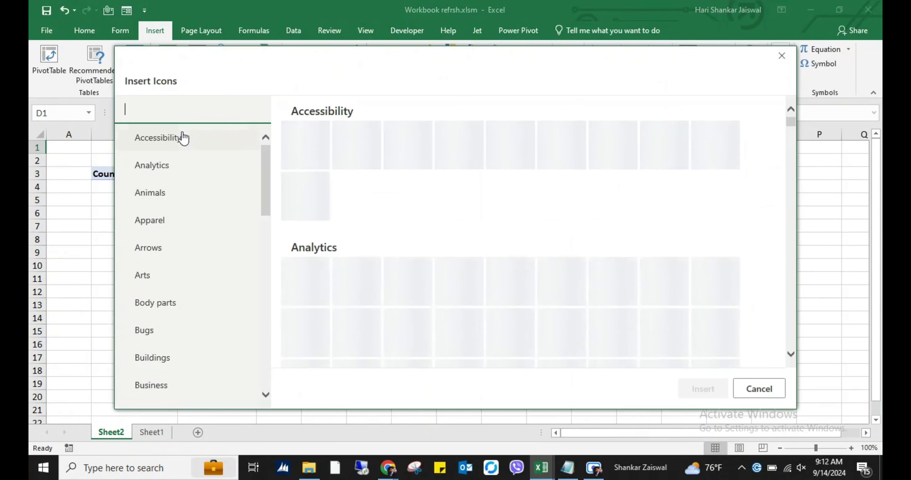
click(155, 116)
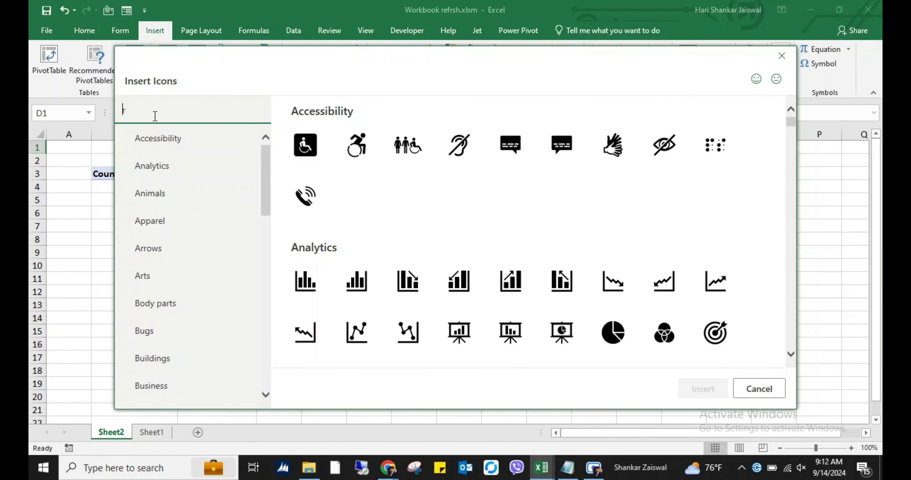
text(refresh)
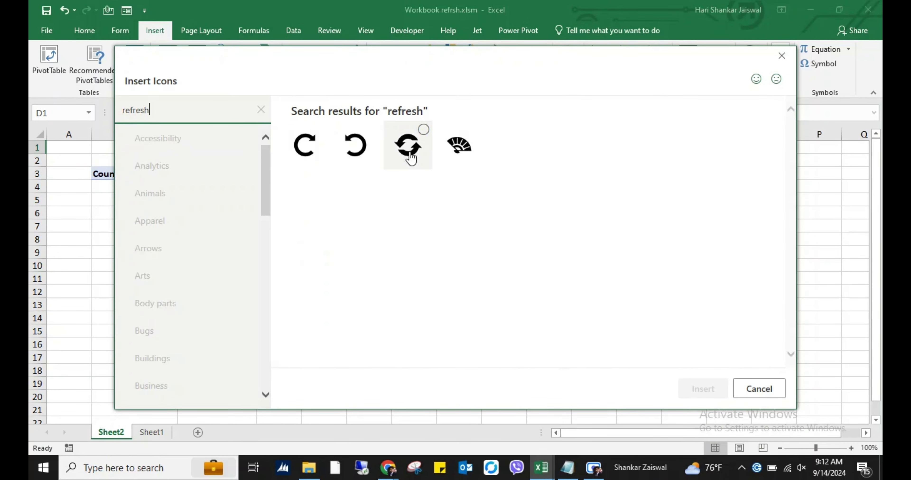
click(407, 150)
click(709, 390)
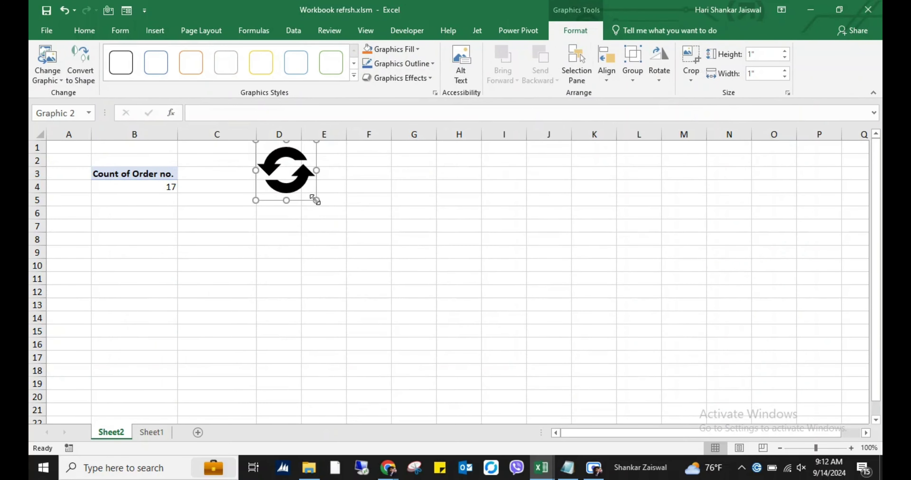
Step: Resize the refresh icon to 0.75 inches and go back to Sheet1
drag(315, 200, 300, 186)
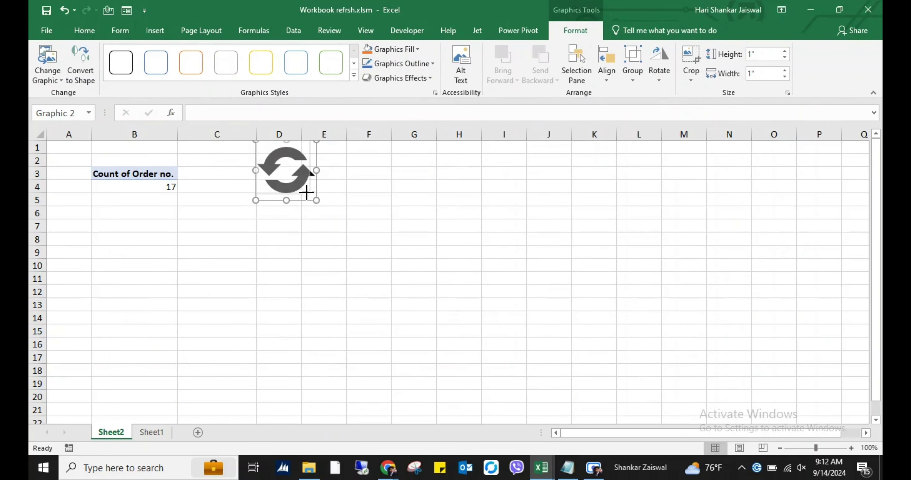
click(222, 208)
click(156, 432)
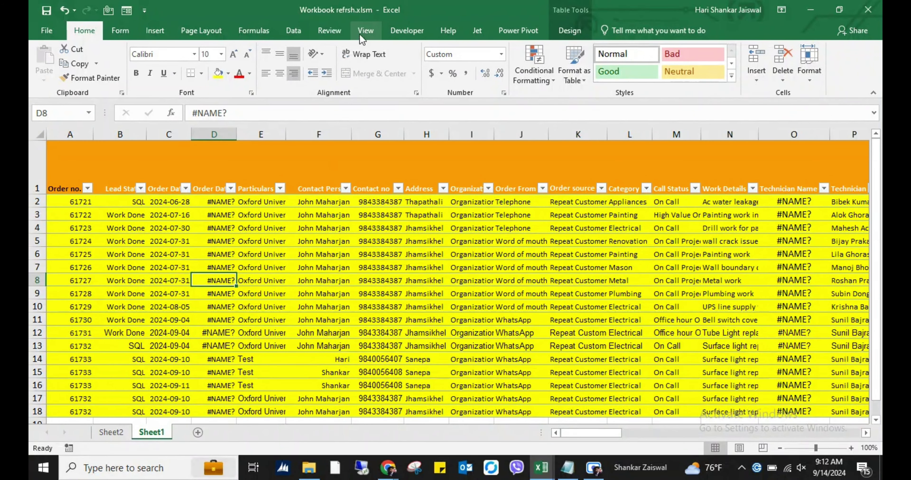
Step: Open the Visual Basic editor from the Developer tab and insert a new module
click(366, 32)
click(391, 35)
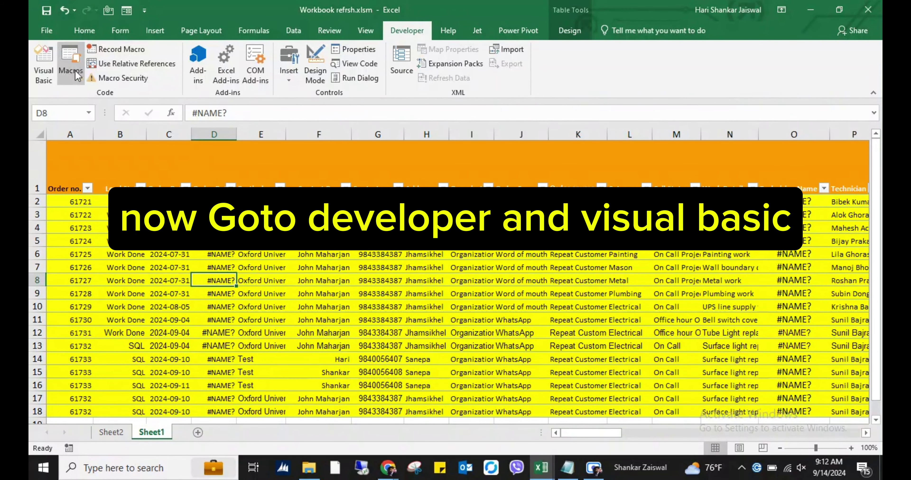
click(39, 75)
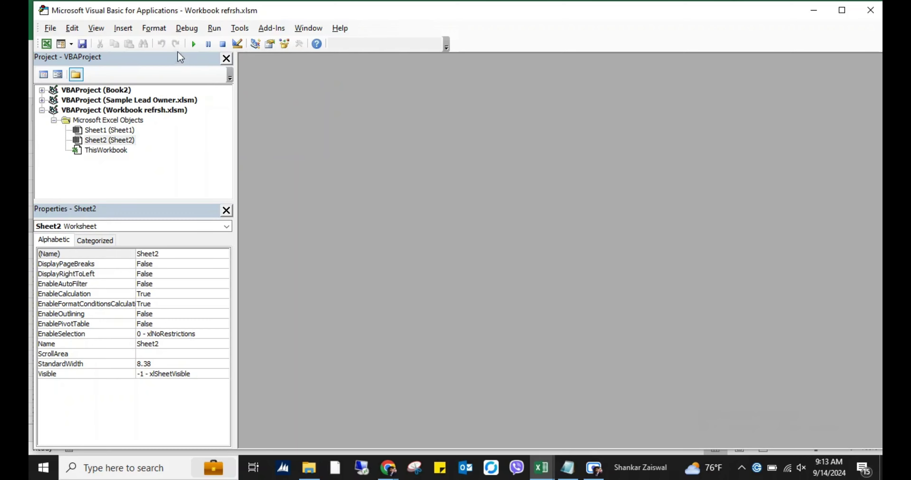
click(123, 28)
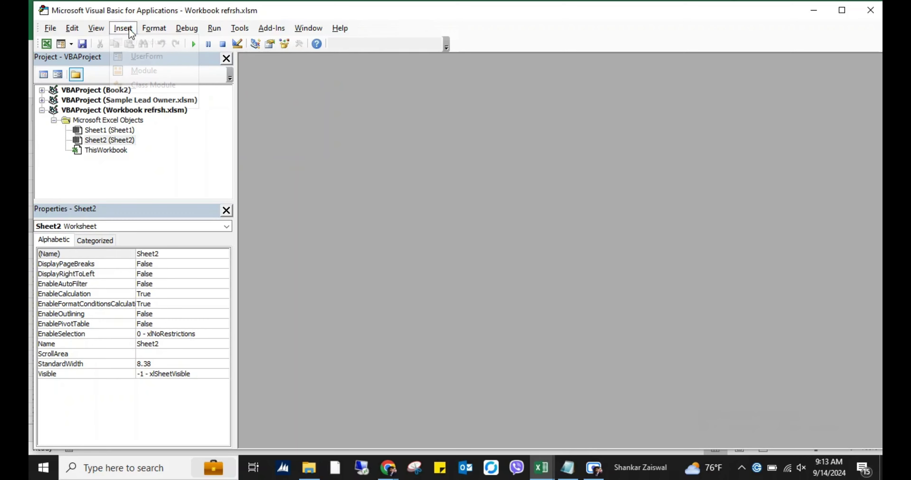
click(139, 71)
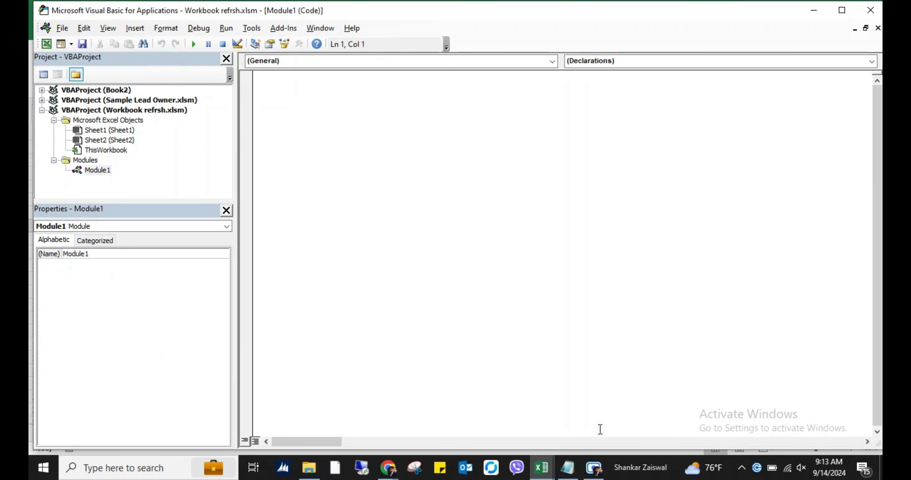
Step: Paste the RefreshAllDataConnections macro copied from Notepad into Module1 and save the workbook
click(567, 467)
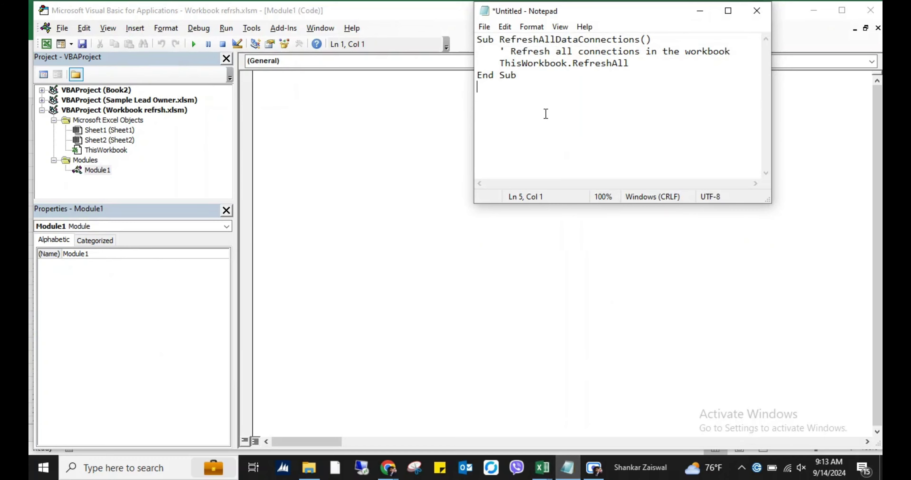
drag(545, 114, 478, 38)
right_click(509, 43)
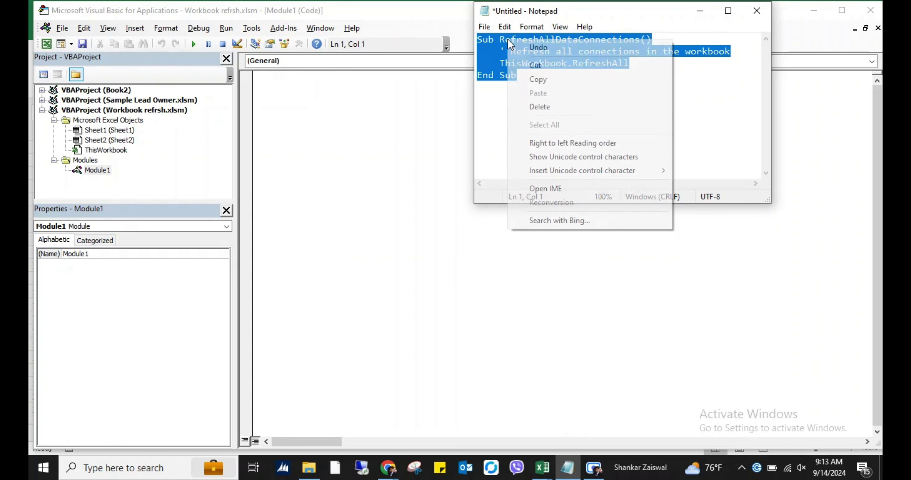
click(538, 79)
click(317, 96)
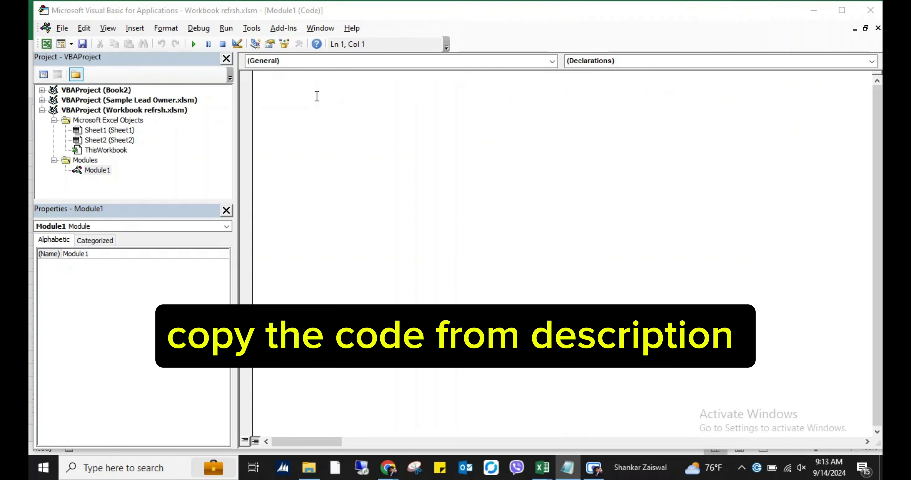
right_click(315, 93)
click(330, 131)
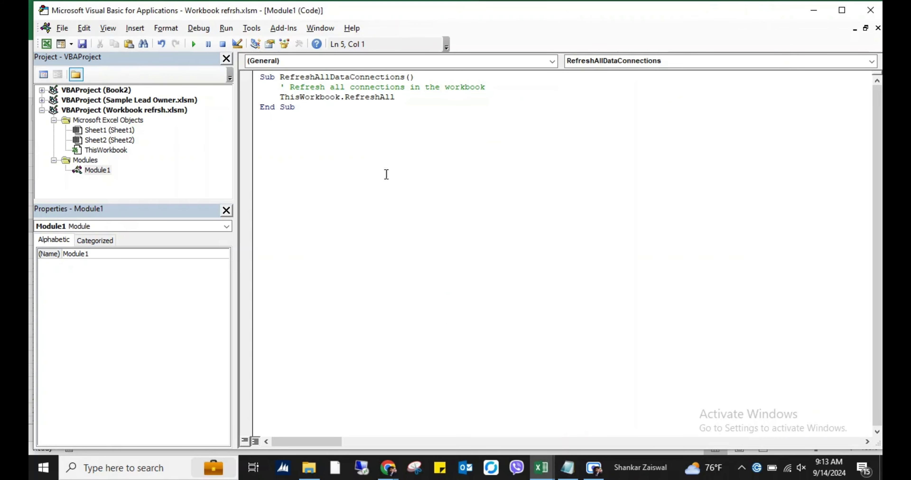
click(82, 43)
Step: Assign the RefreshAllDataConnections macro to Sheet2's refresh icon and save Workbook refrsh.xlsm
click(871, 10)
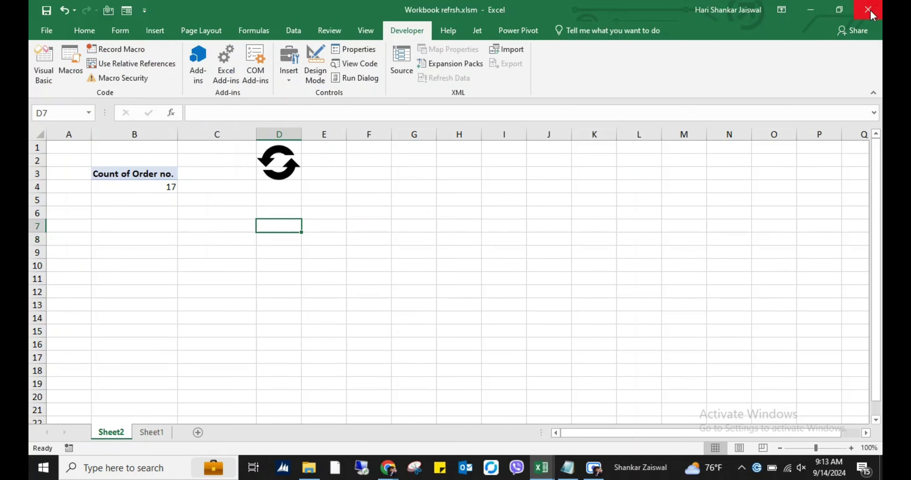
click(328, 171)
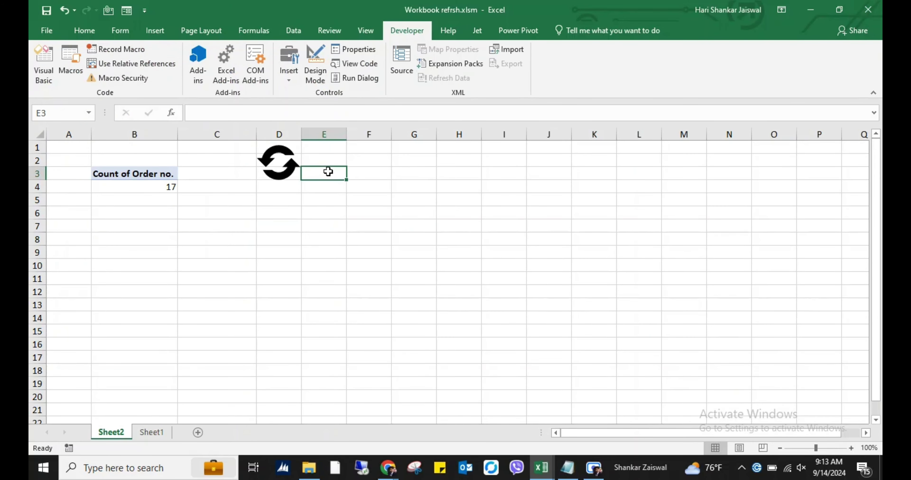
right_click(268, 162)
mouse_move(315, 249)
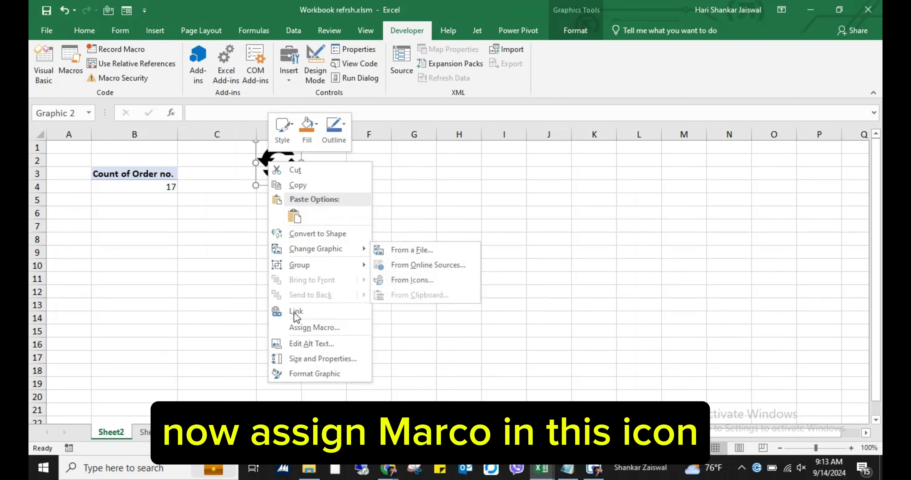
click(305, 328)
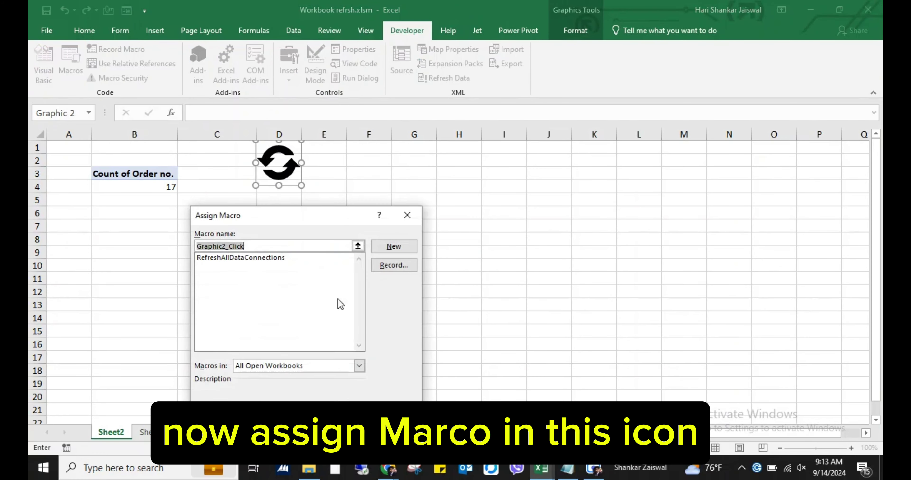
click(263, 257)
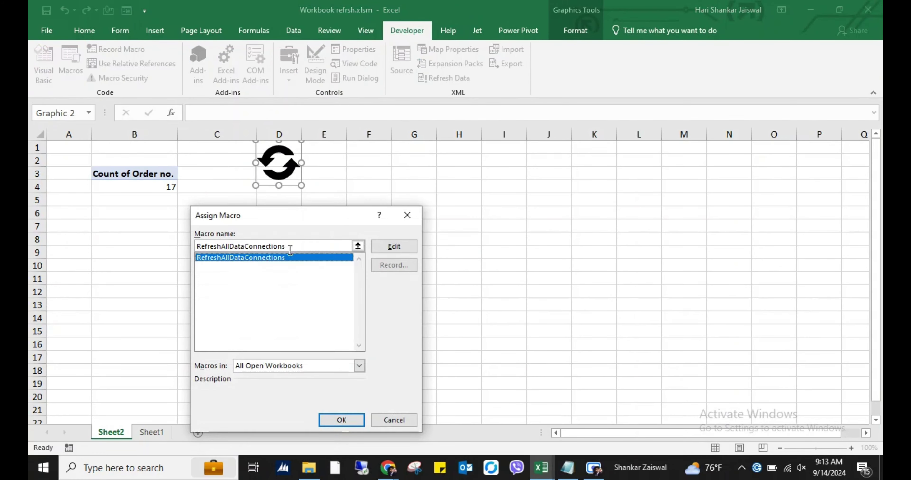
click(340, 419)
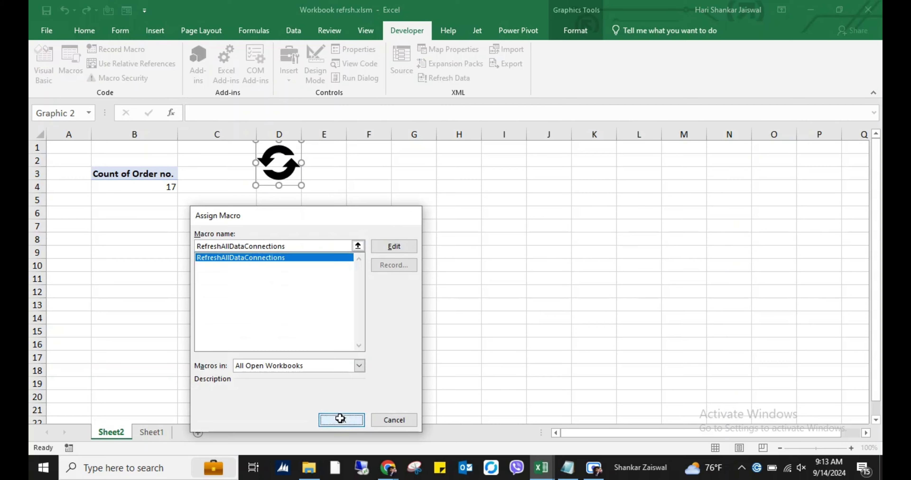
click(283, 222)
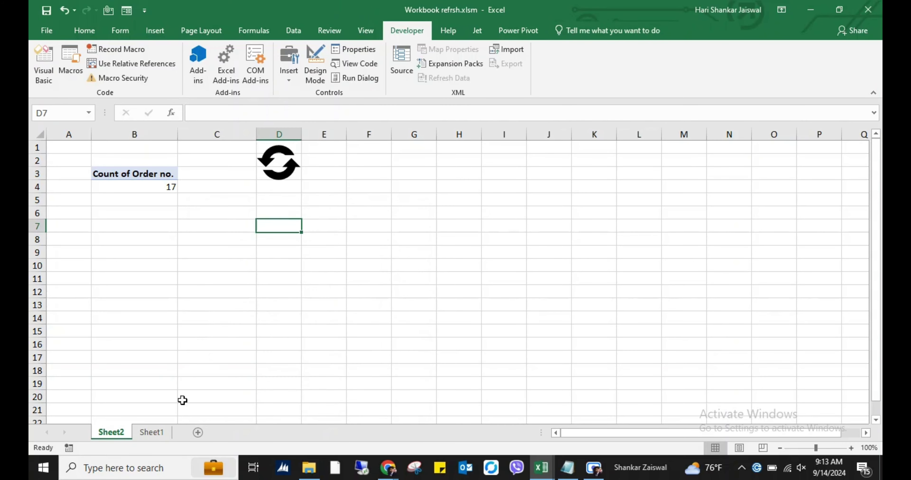
click(46, 10)
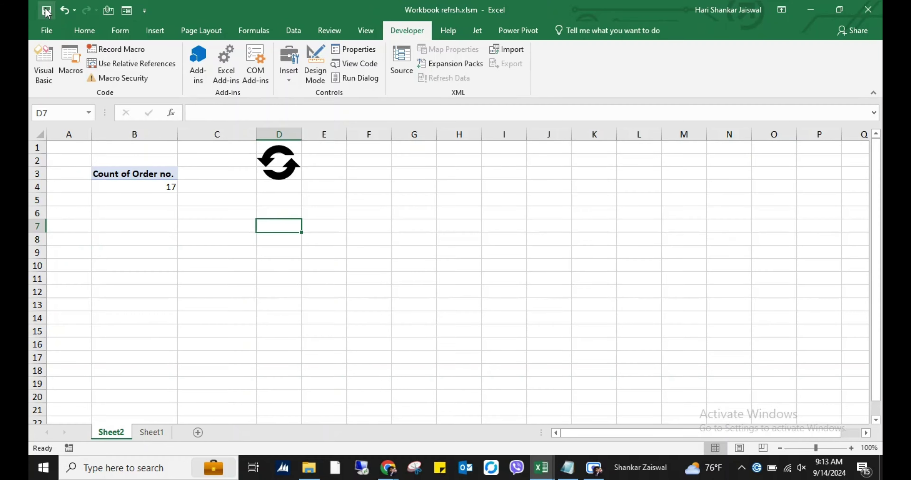
Step: Select and copy the Sheet1 table's 17 order rows (rows 2–18) across all columns
click(151, 435)
click(160, 258)
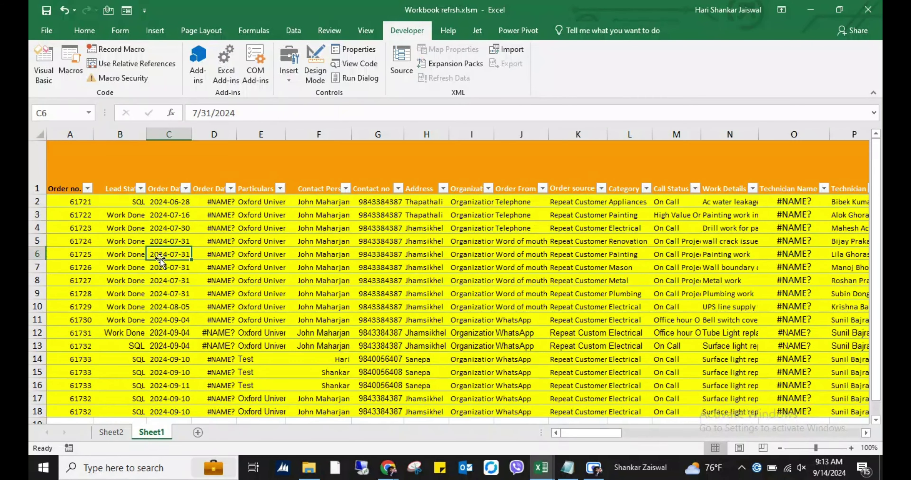
key(ctrl+Down)
scroll(160, 258, down, 1)
key(ctrl+Left)
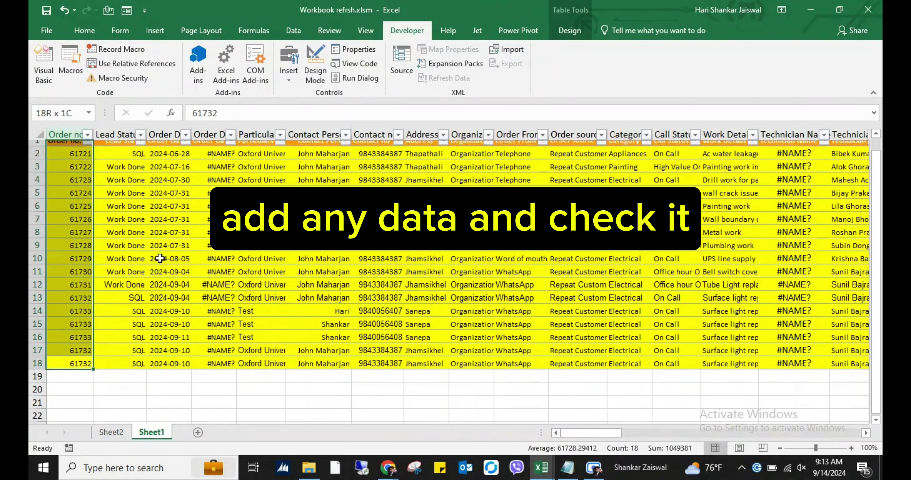
key(ctrl+shift+Up)
key(ctrl+shift+Right)
key(ctrl+shift+Right)
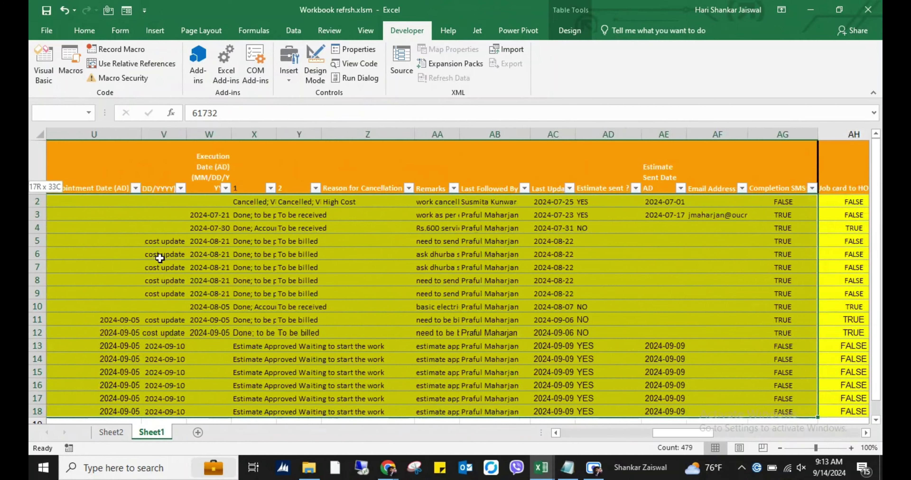
key(ctrl+shift+Right)
key(ctrl+shift+Right)
key(ctrl+shift+Right)
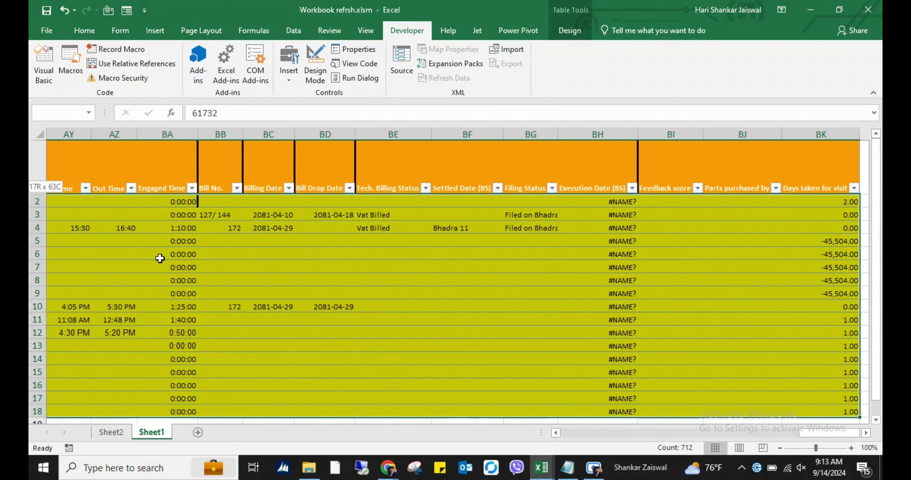
key(ctrl+c)
key(Left)
Step: Paste the copied rows from row 19 down, then view Sheet2's pivot still showing 17
key(ctrl+Down)
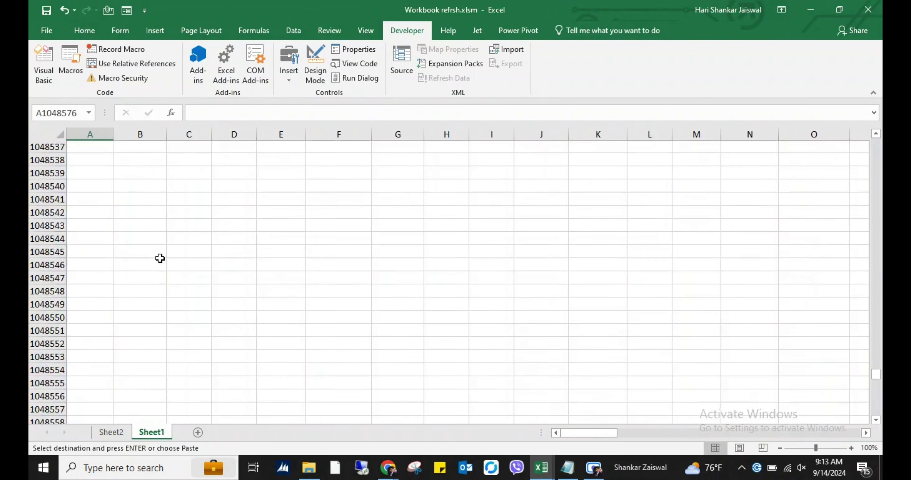
key(ctrl+Up)
key(Down)
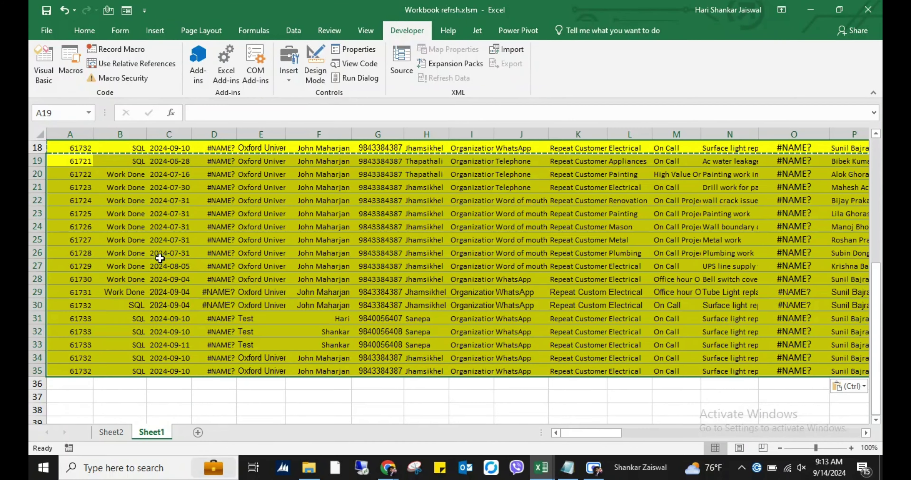
key(Up)
key(Up)
key(Up)
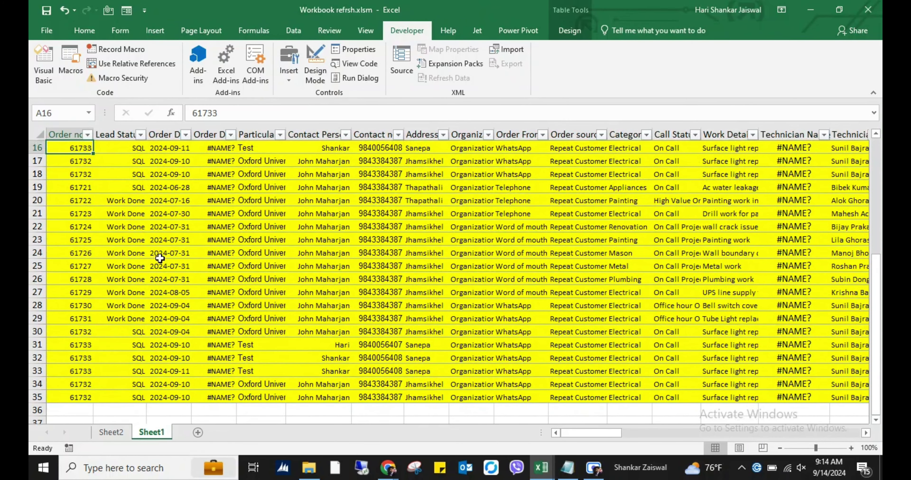
click(113, 431)
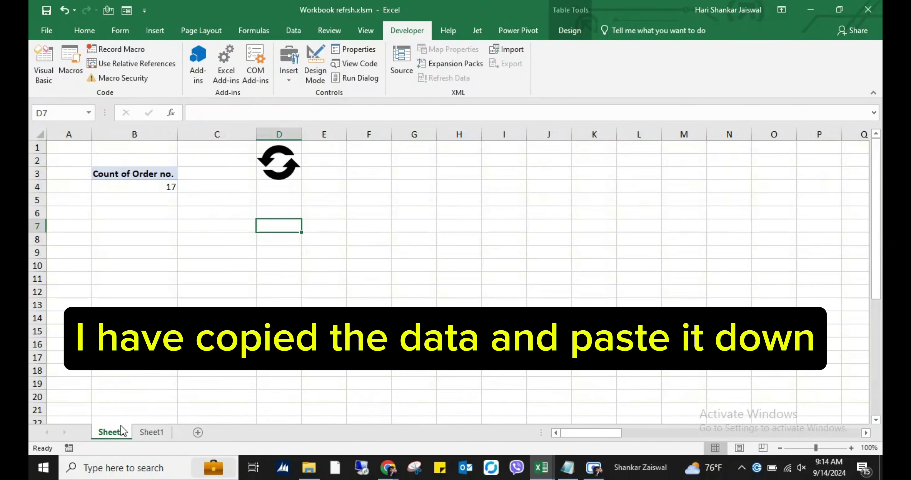
Step: Run the macro from Sheet2's refresh icon so Count of Order no. reads 34, then return to Sheet1
right_click(275, 161)
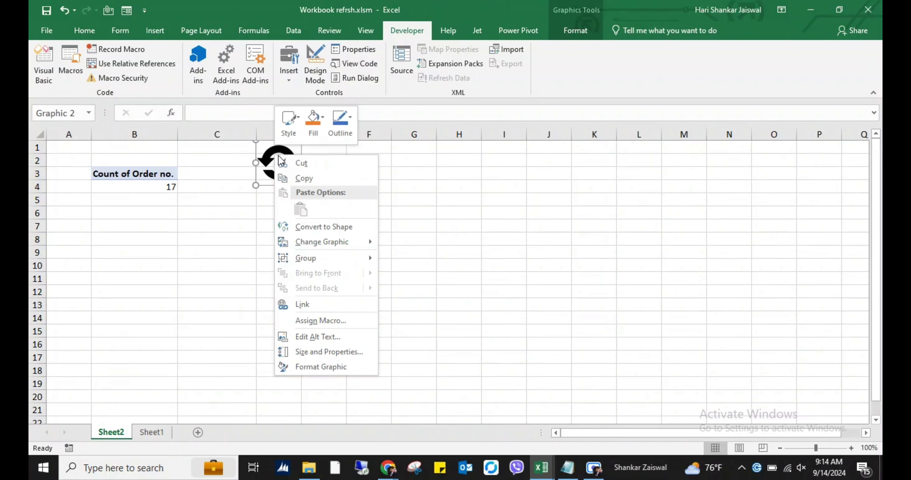
key(Escape)
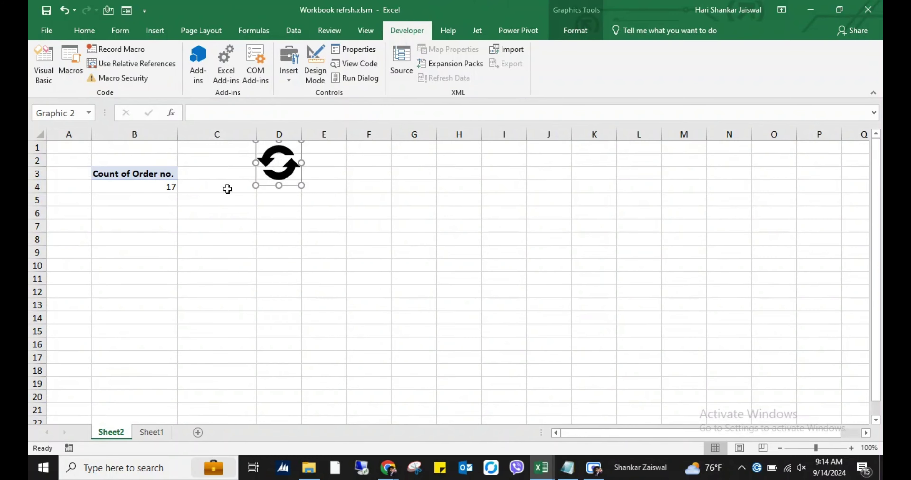
click(401, 181)
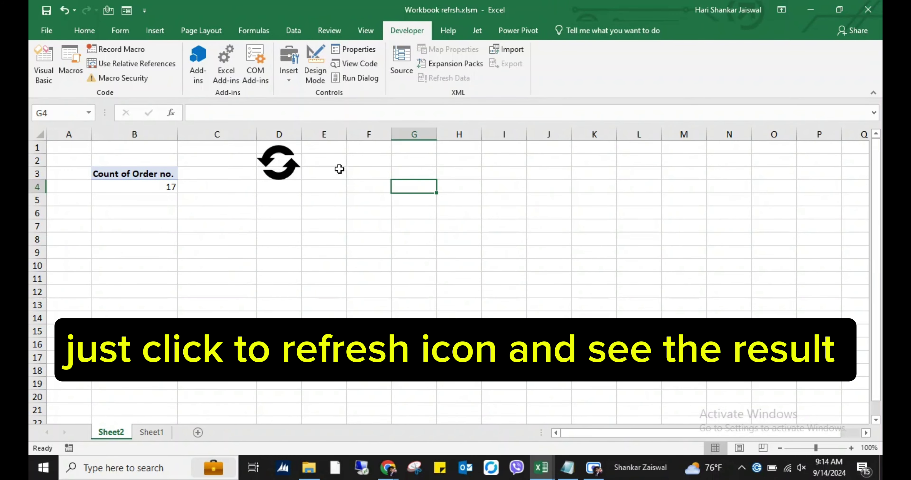
click(280, 163)
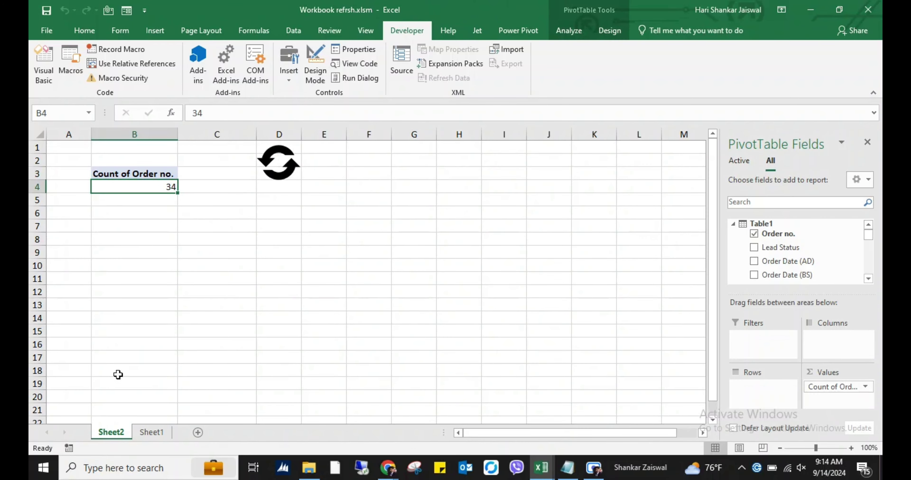
click(152, 432)
click(141, 333)
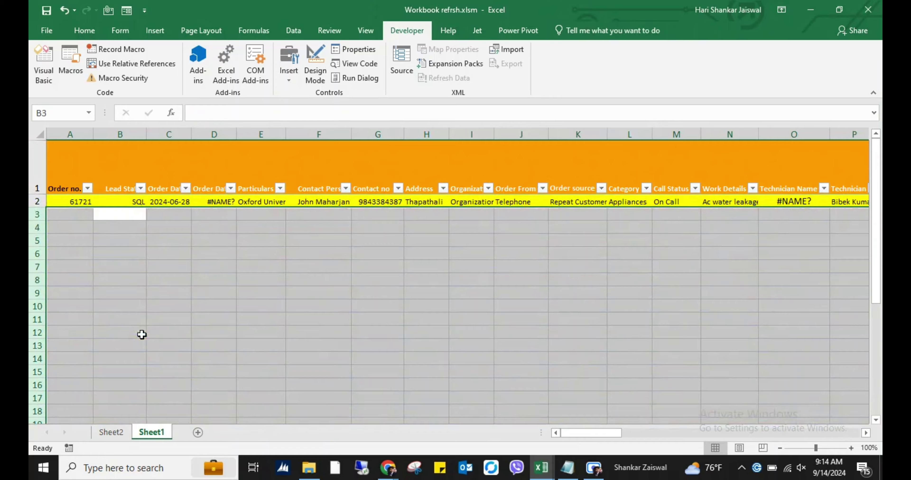
Step: Refresh Sheet2 with the refresh icon so the pivot count drops to 1
click(261, 253)
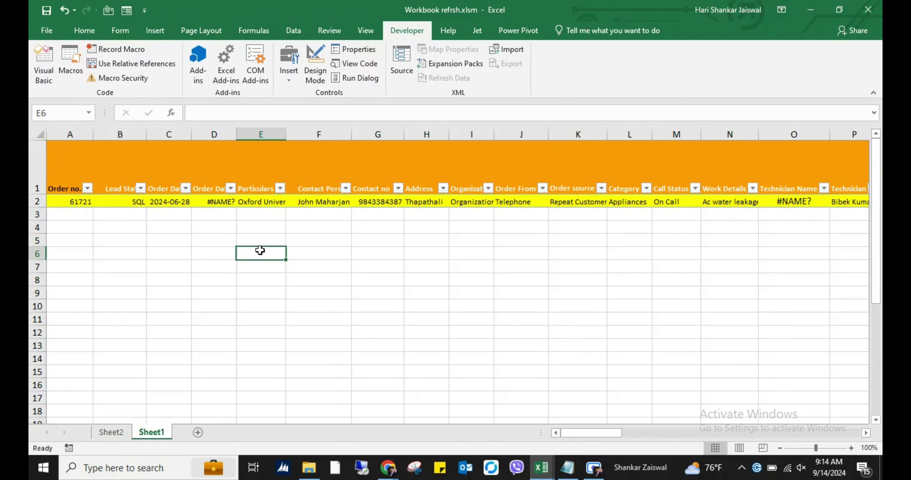
click(111, 432)
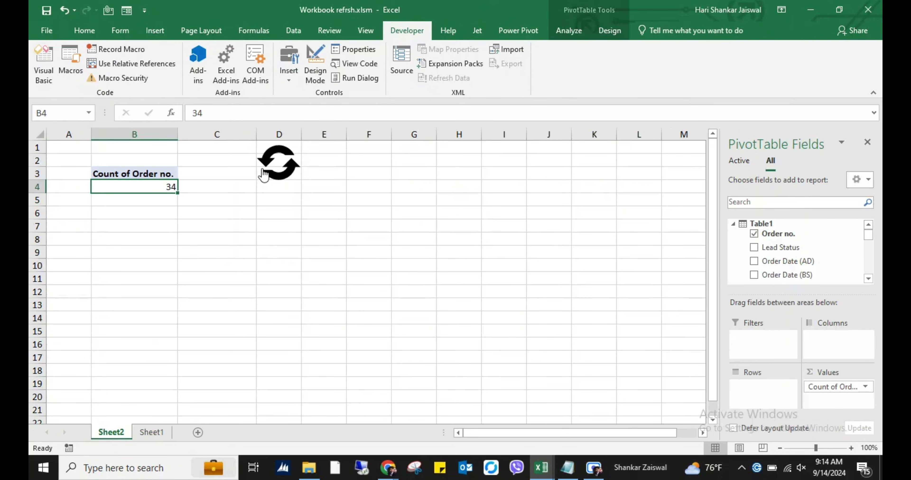
click(273, 174)
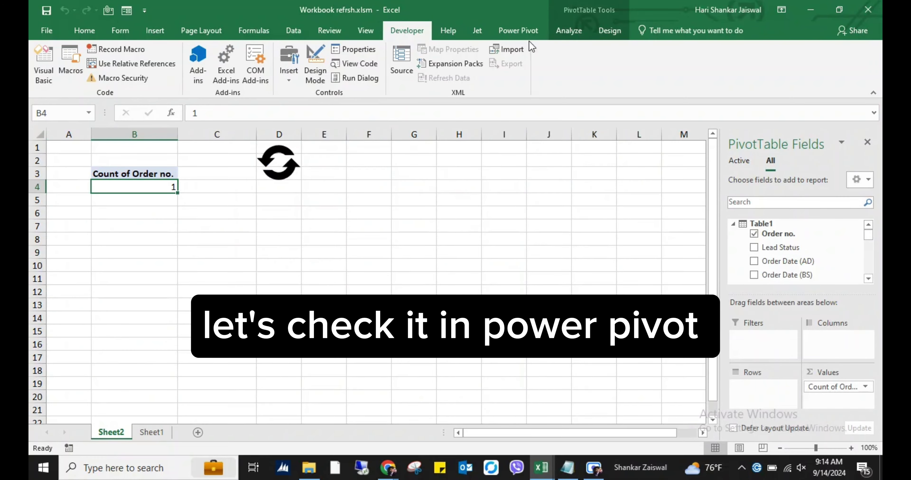
Step: Check in Power Pivot Manage that Table1 now holds the single order row
click(518, 30)
click(49, 63)
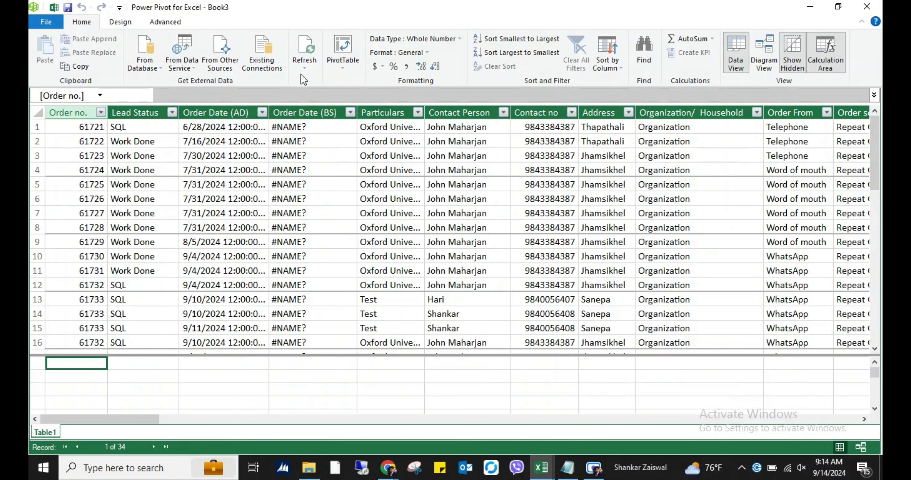
click(810, 6)
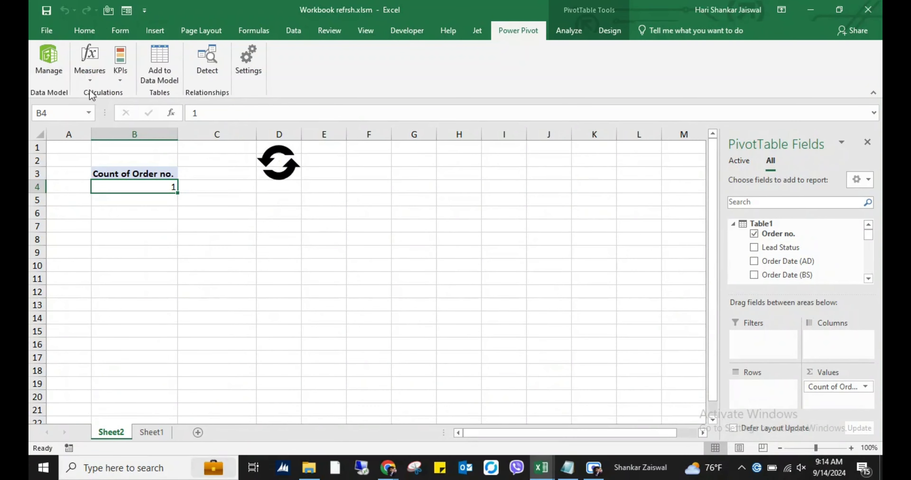
click(62, 73)
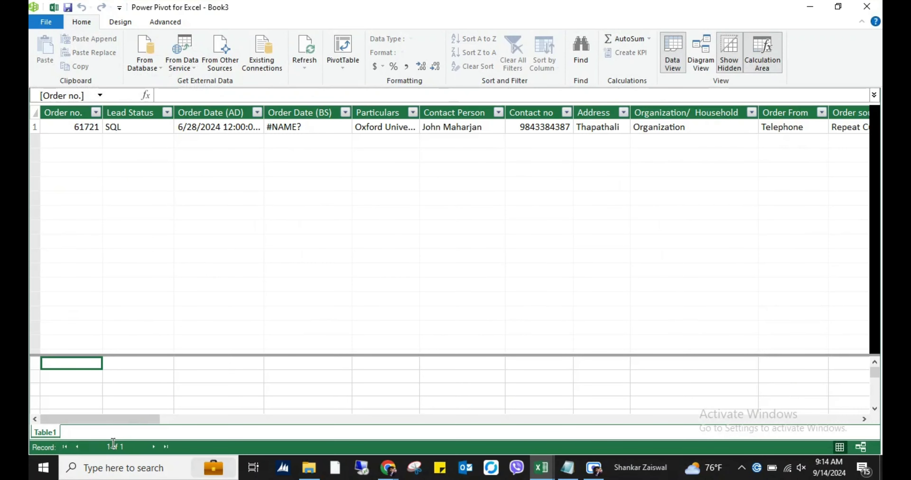
click(866, 6)
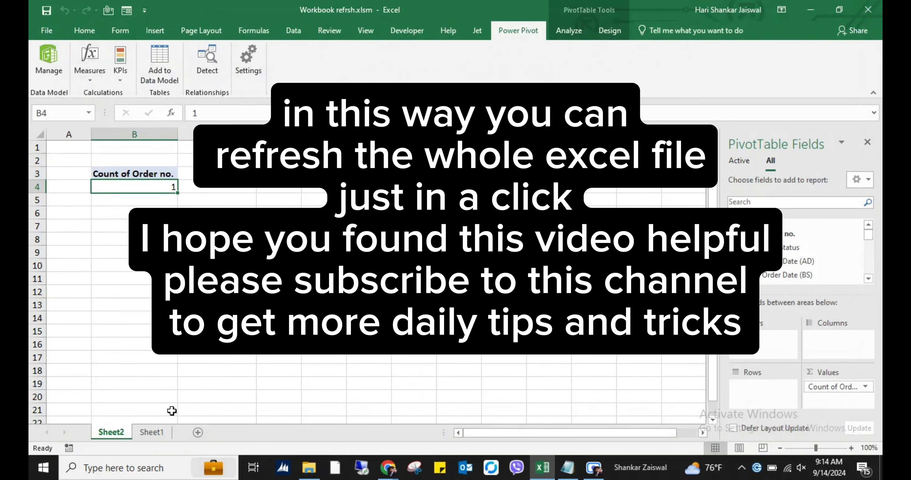
Step: Type 'Thanks for watching' in D6 and 'copy the code from description' in D7 on Sheet2
click(152, 432)
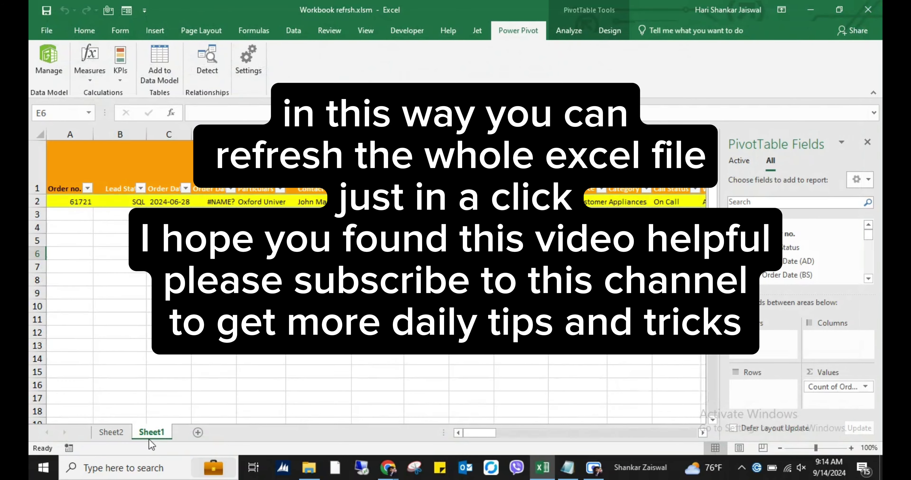
click(96, 435)
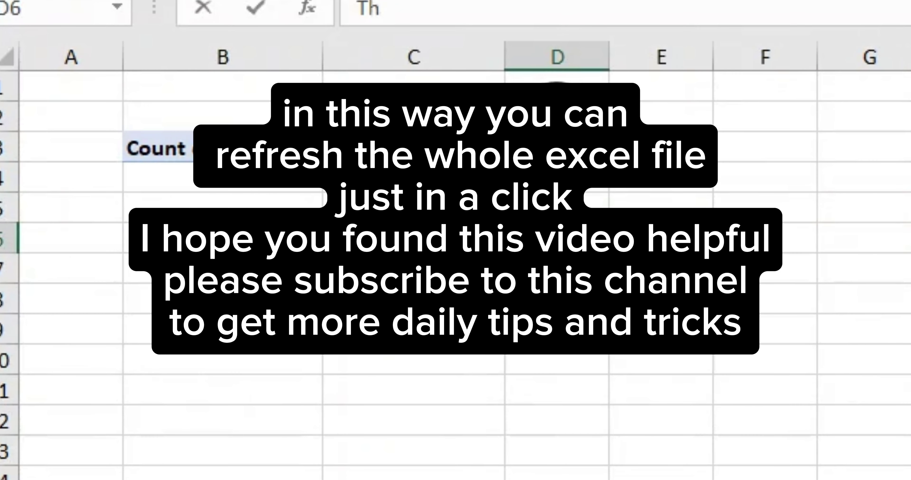
text(Thanks)
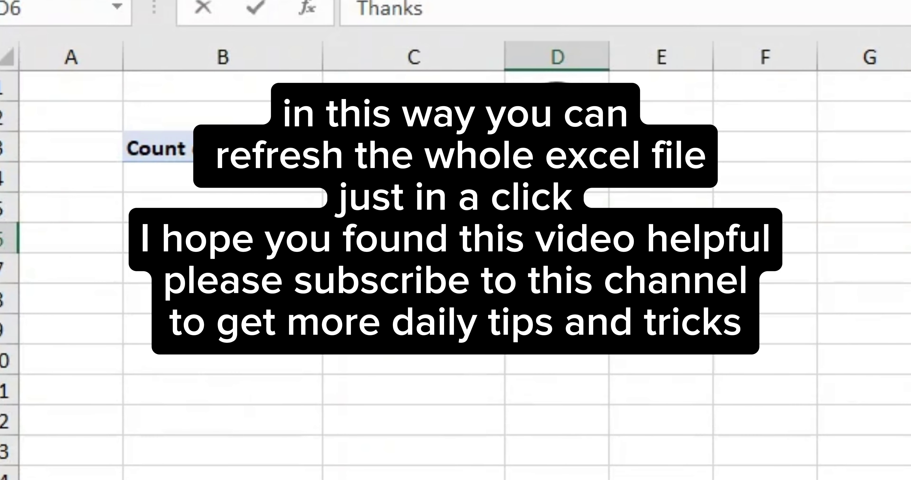
text( for watching)
key(Return)
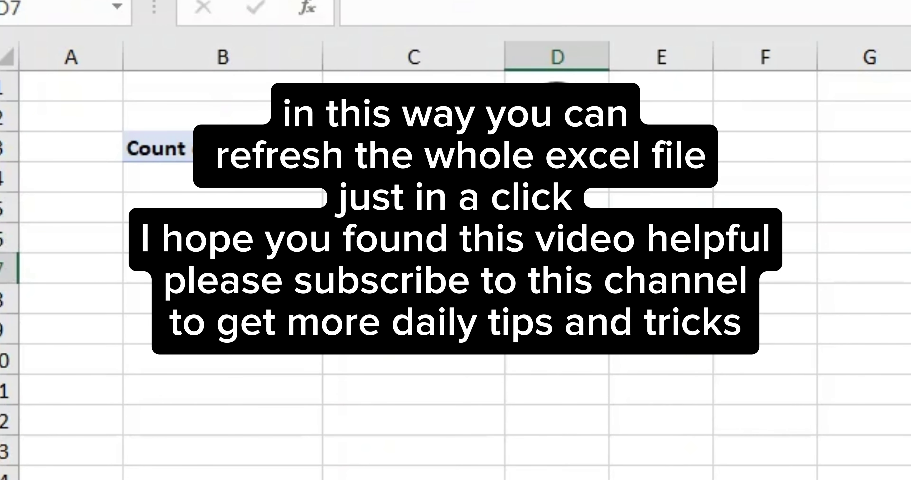
text(cip)
key(BackSpace)
key(BackSpace)
text(op)
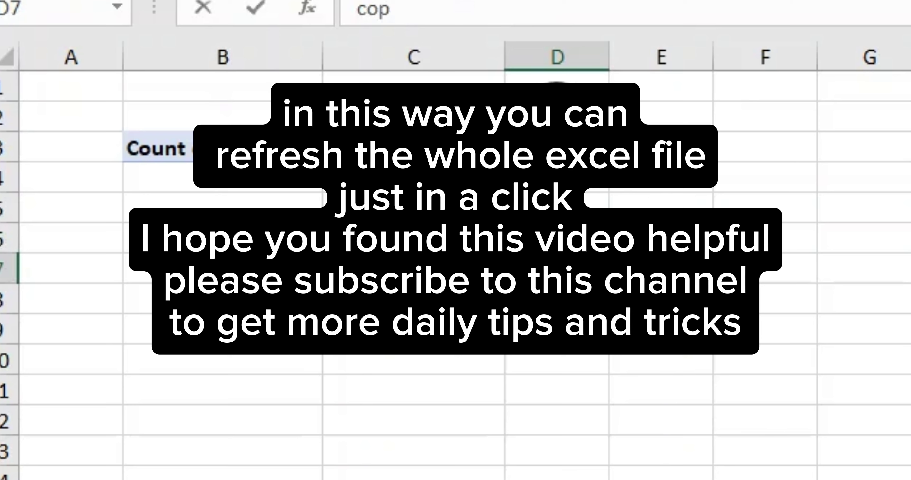
text(y the c)
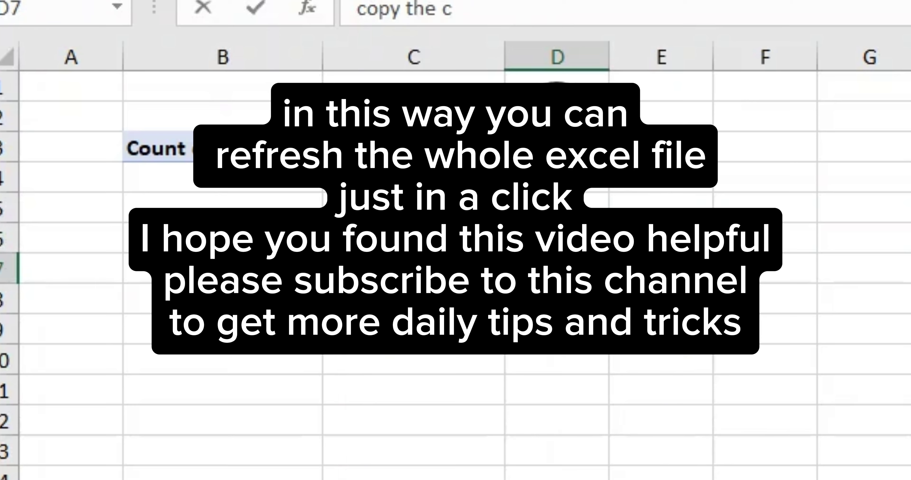
text(ode from)
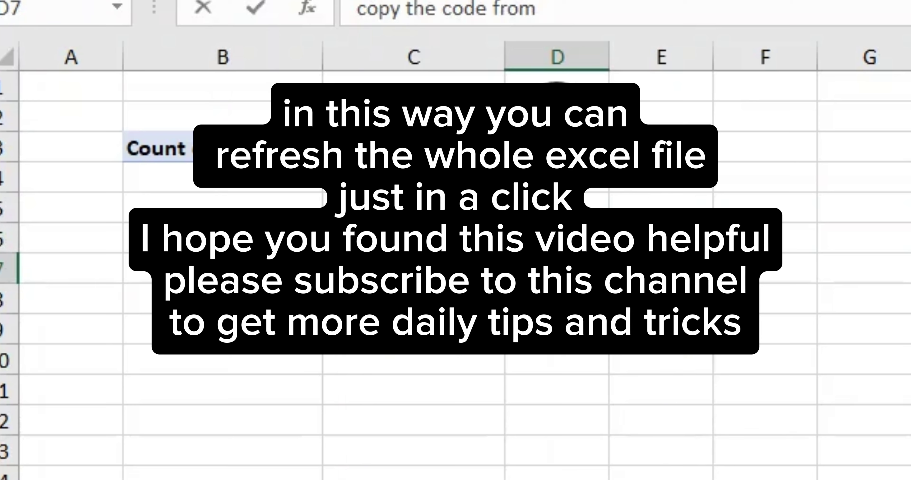
text( description)
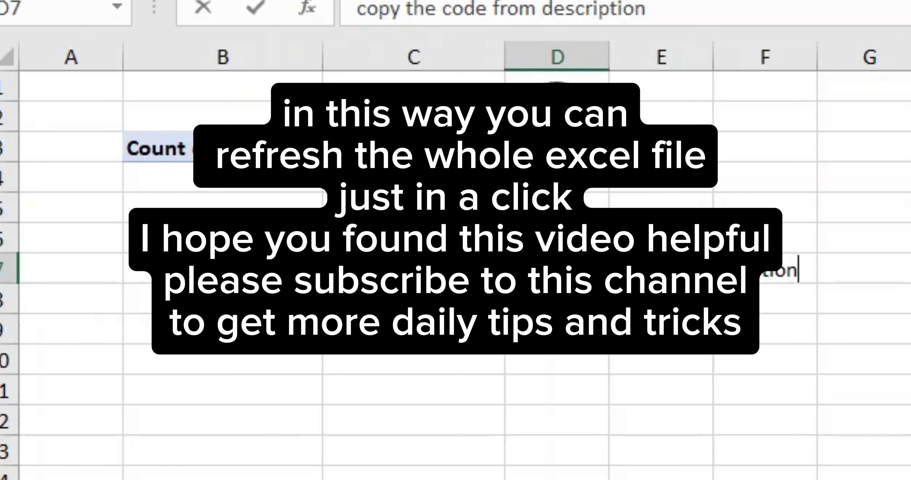
key(Return)
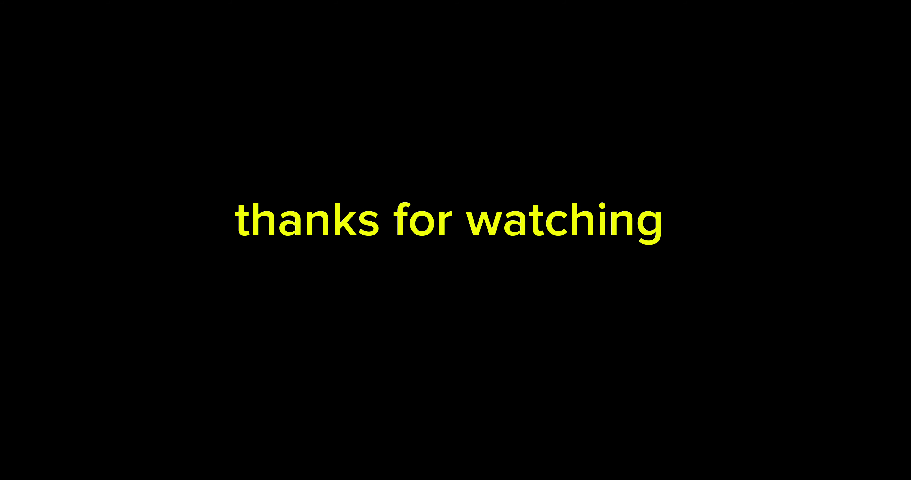